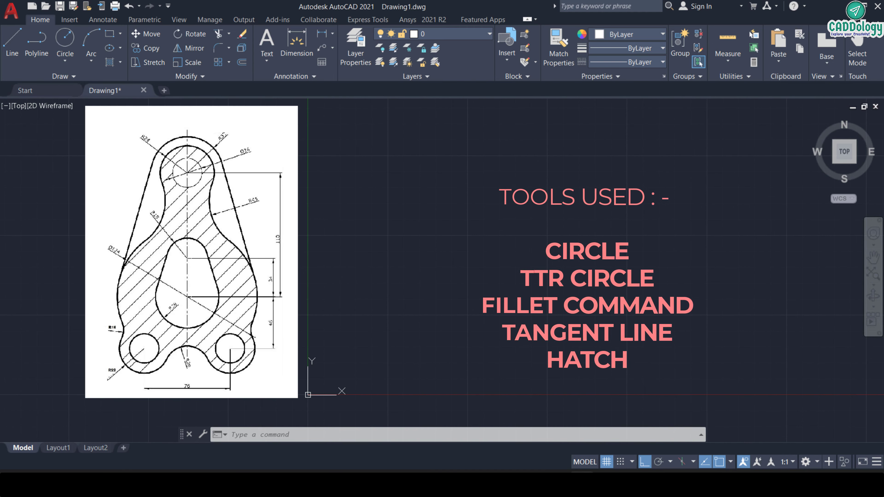
Step: Start the CIRCLE command with the Center, Radius tool on the Draw panel
left_click(64, 38)
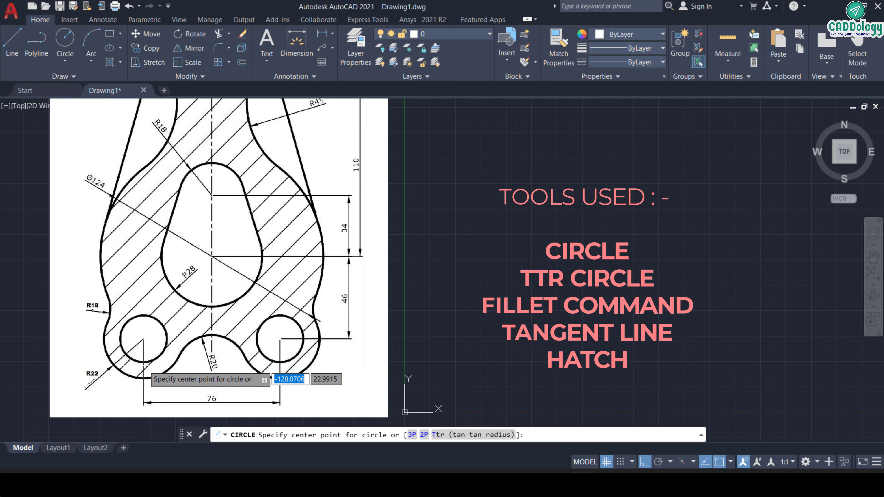
Step: Draw an R22 circle and a 76-unit horizontal line starting at its centre
scroll(196, 371, "down", 2)
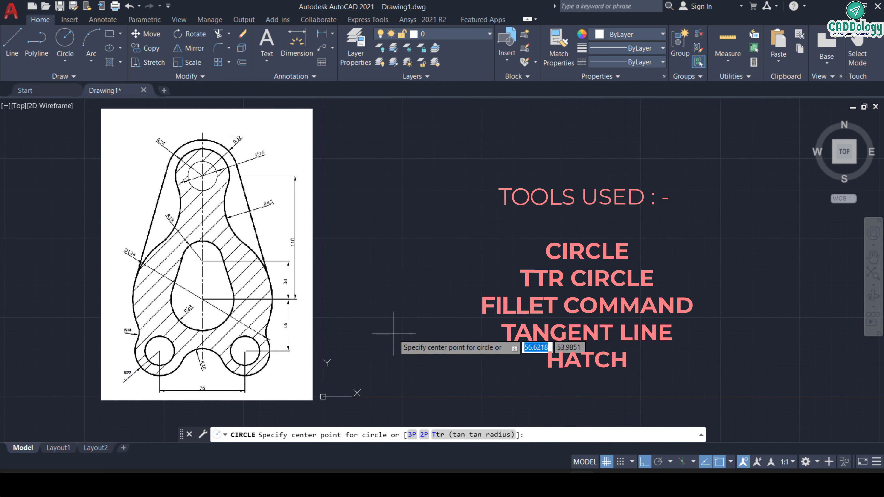
left_click(421, 349)
type("22")
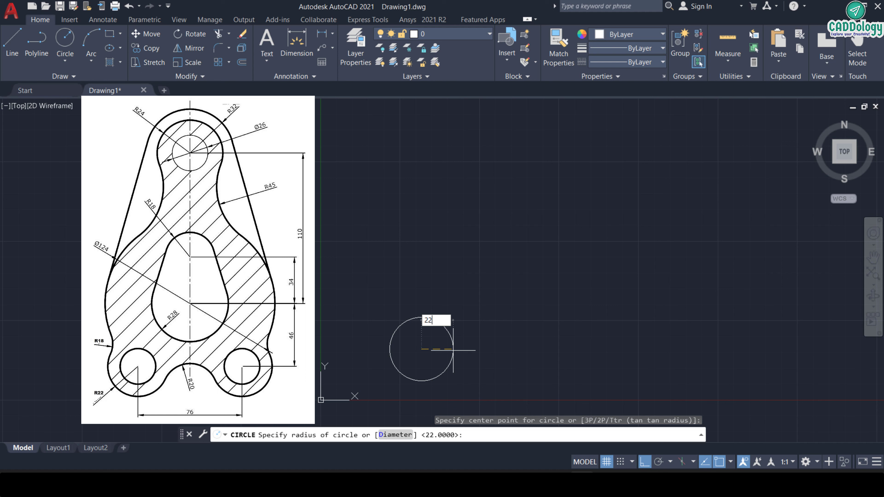
key("Return")
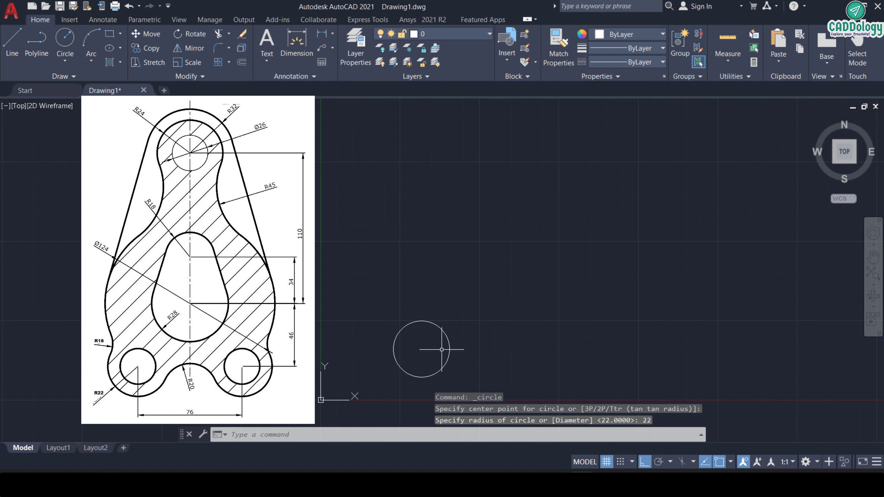
type("l")
key("Return")
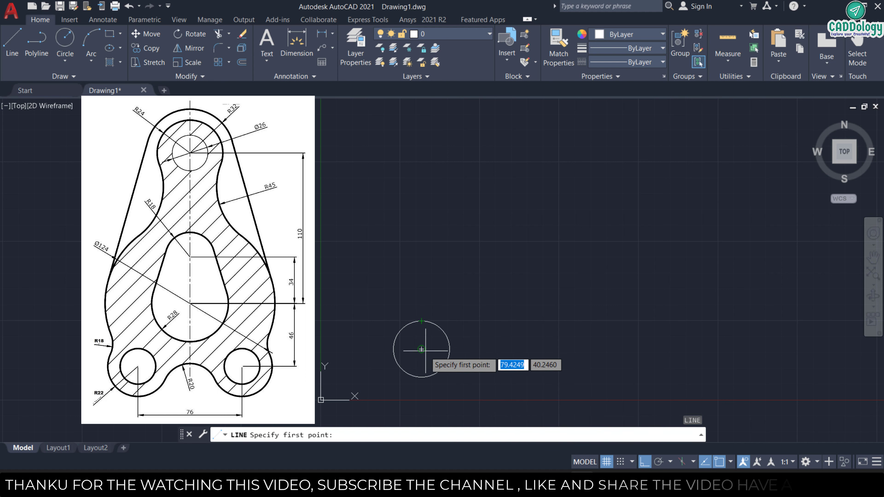
left_click(421, 349)
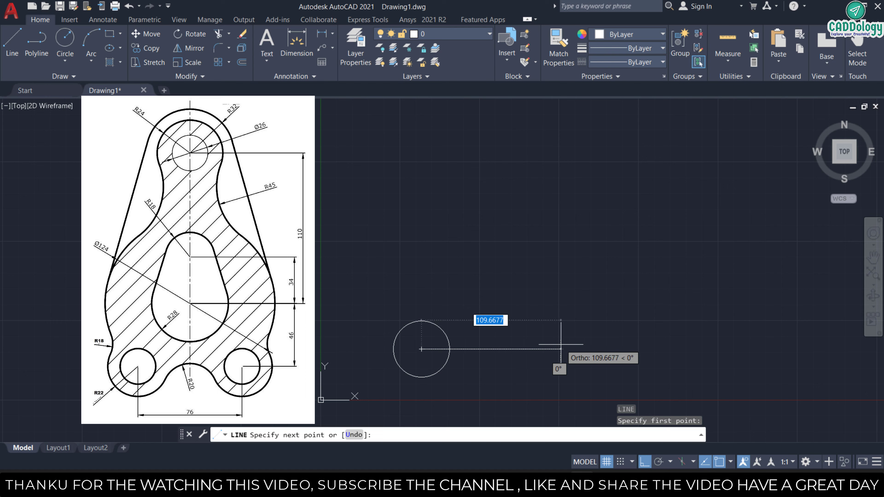
type("76")
key("Return")
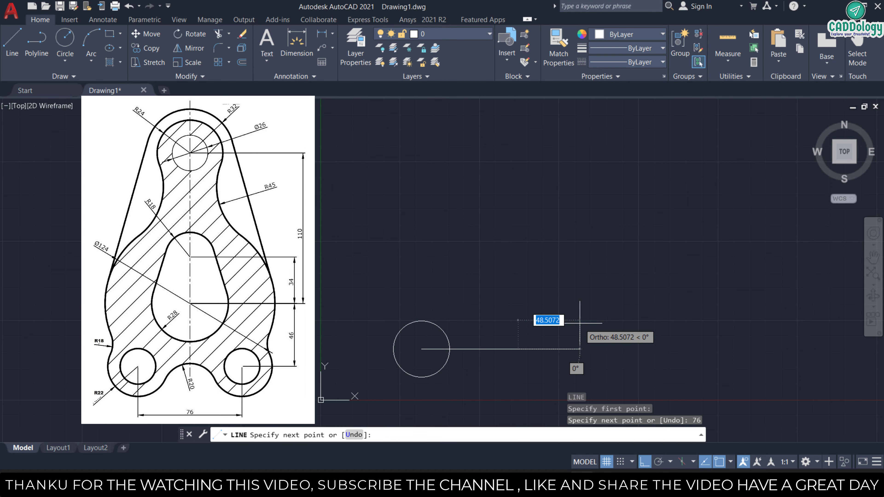
right_click(580, 324)
left_click(596, 331)
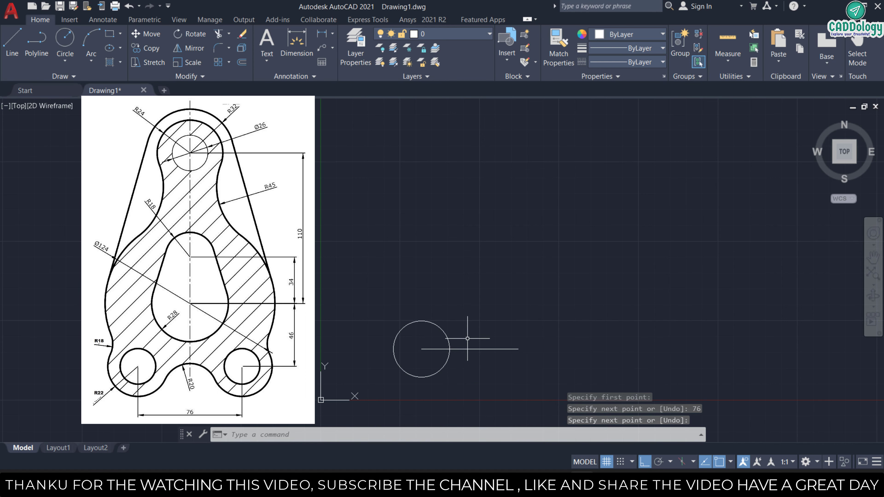
Step: Copy the R22 circle 76 units to the right, onto the line's far end
left_click(459, 327)
type("C")
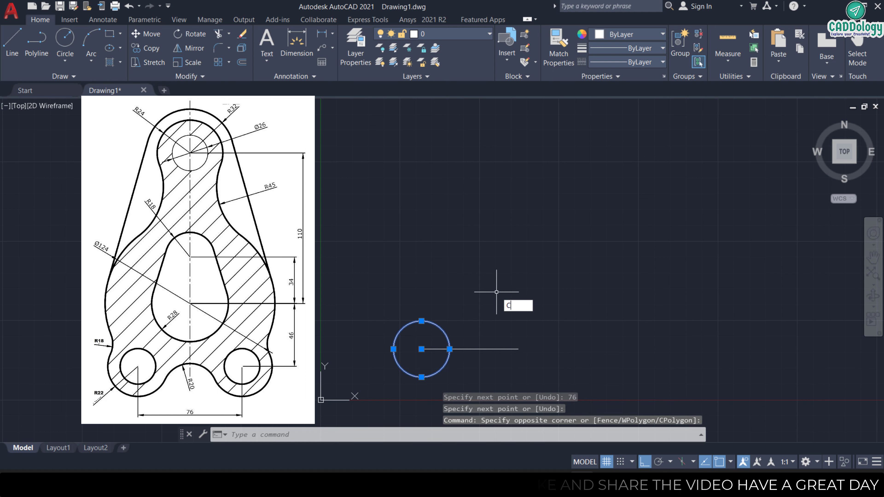
type("O")
key("Return")
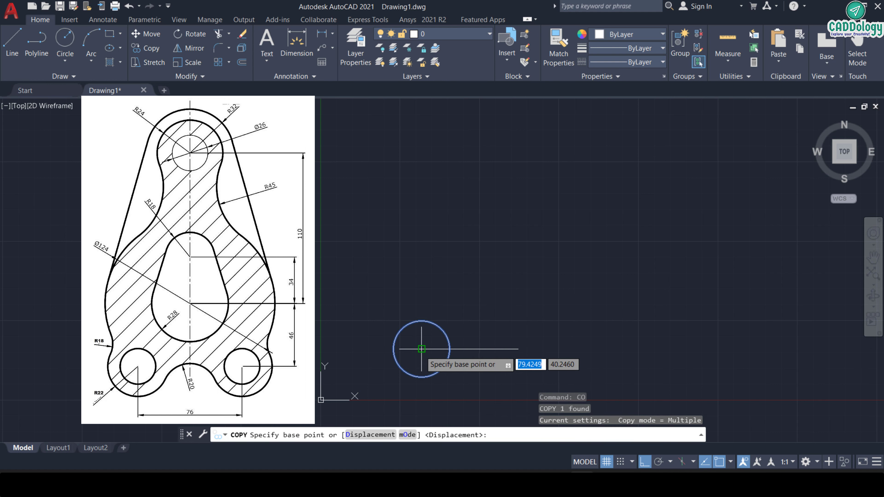
left_click(421, 349)
type("76")
key("Return")
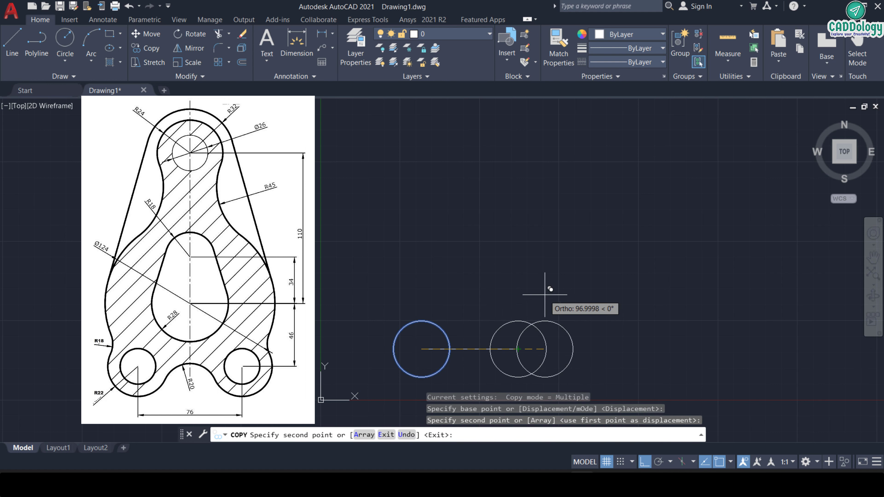
key("Escape")
key("Escape")
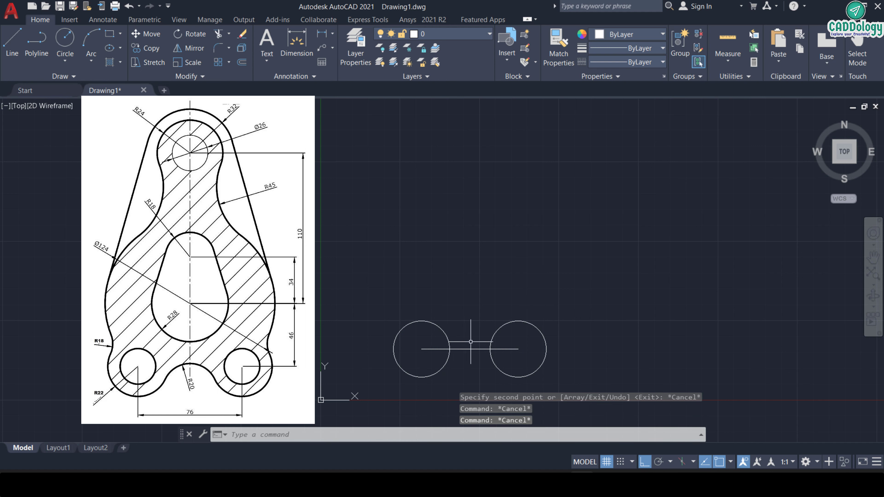
type("l")
key("Return")
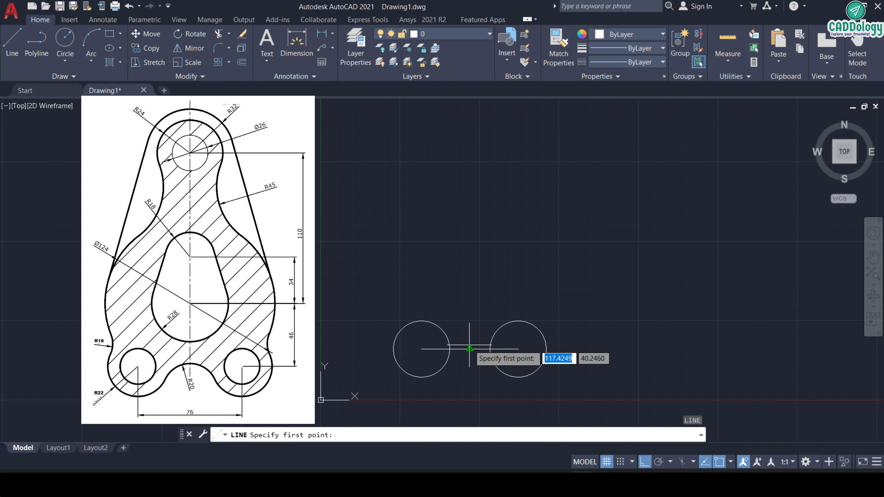
Step: Draw a 46-unit vertical line up from the centre line's midpoint and reframe the view
left_click(469, 348)
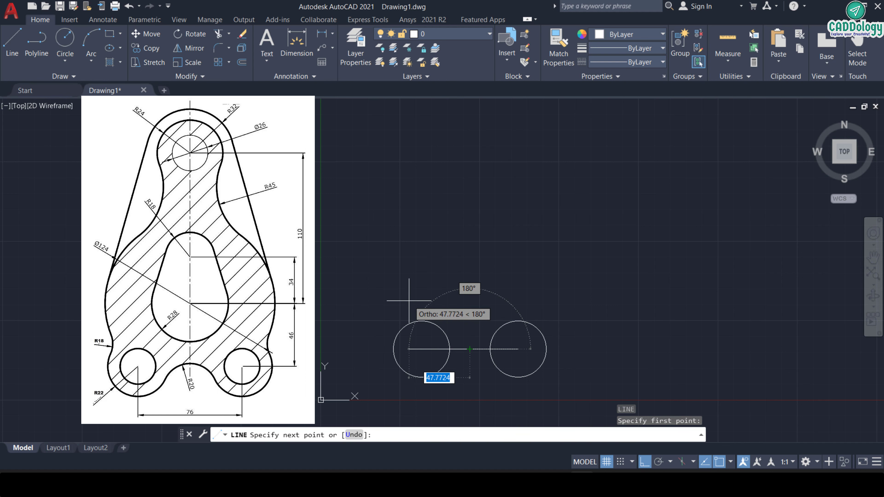
scroll(409, 300, "up", 2)
scroll(409, 300, "down", 2)
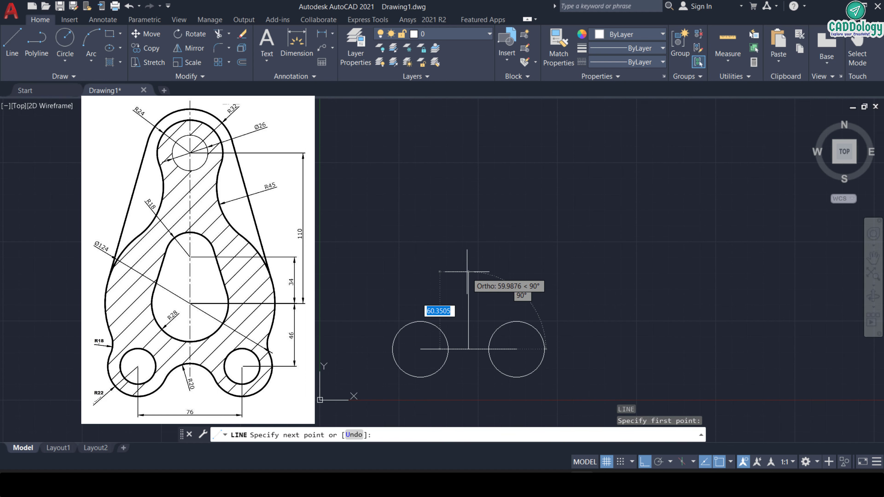
middle_click_drag(467, 271, 466, 274)
type("46")
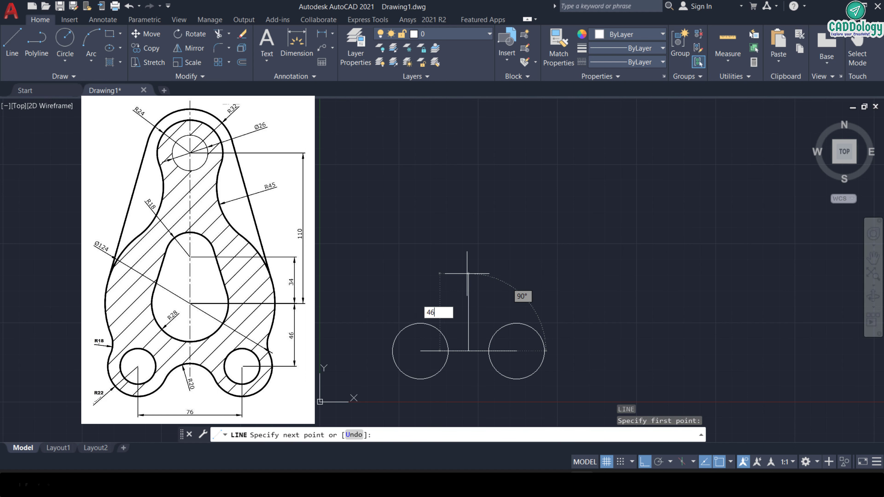
key("Return")
key("Return")
key("Delete")
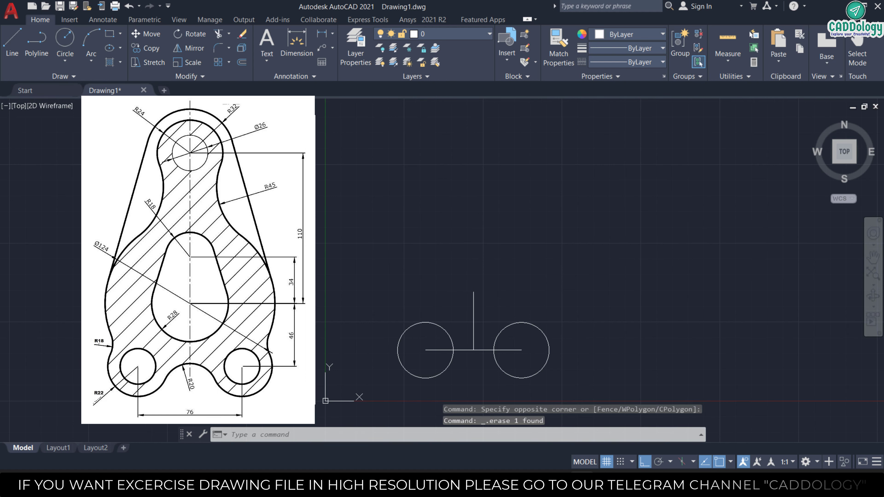
middle_click_drag(395, 317, 397, 312)
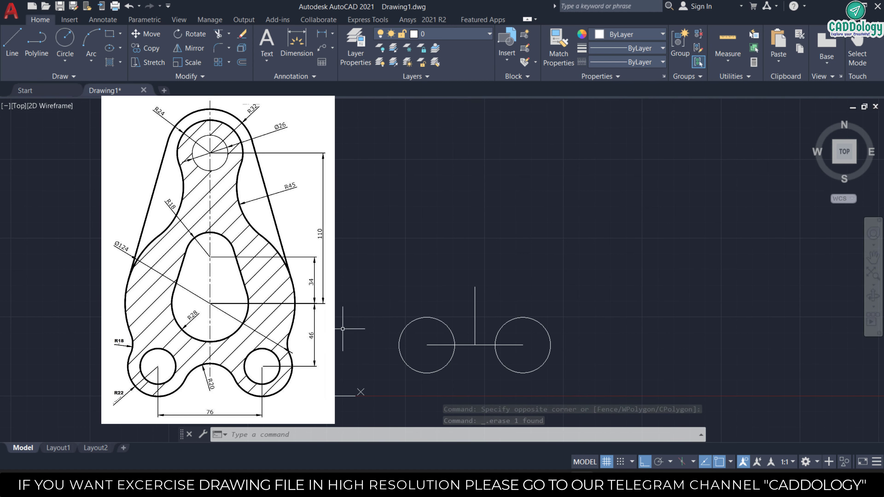
mouse_move(338, 325)
middle_mouse_down()
mouse_move(365, 320)
mouse_move(337, 334)
middle_mouse_up()
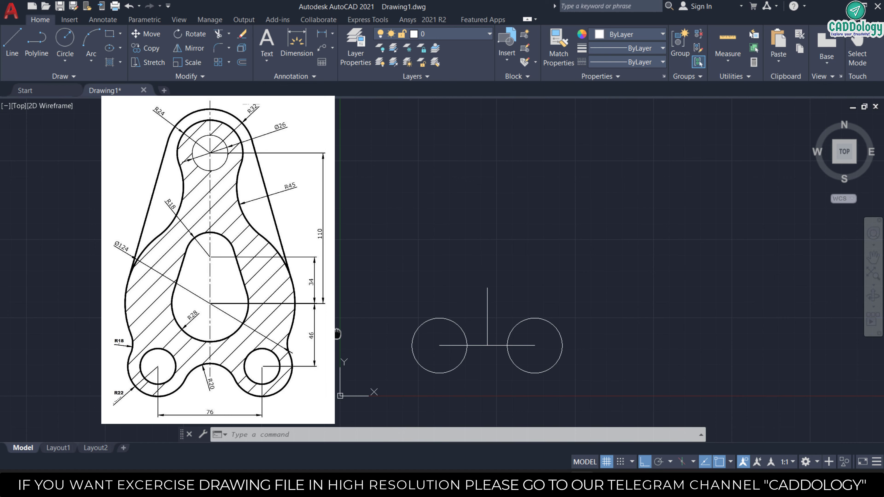
scroll(347, 331, "up", 2)
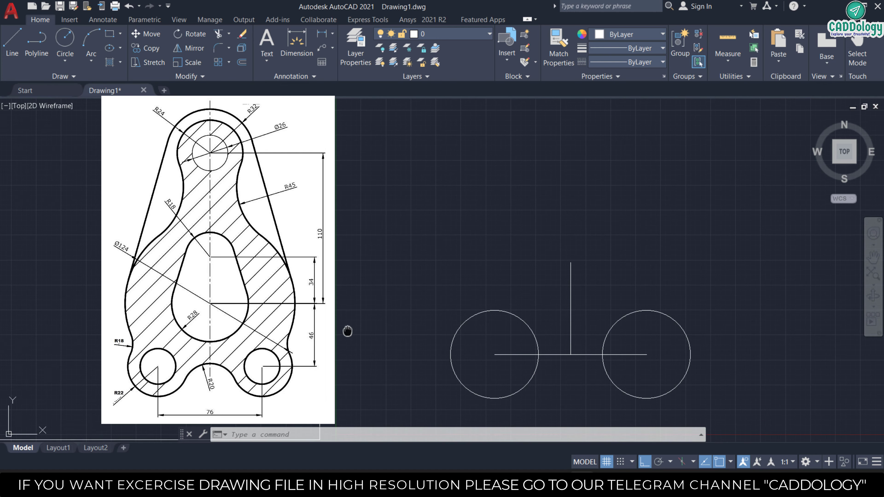
scroll(347, 331, "down", 2)
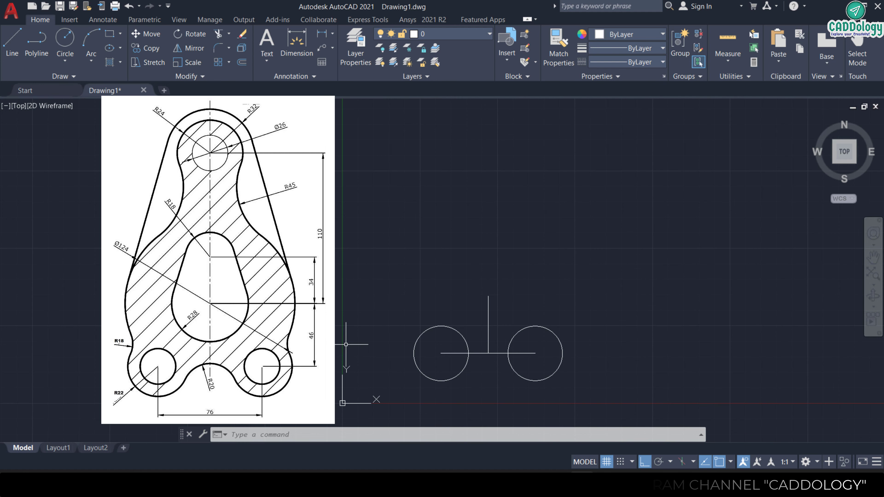
middle_click_drag(342, 346, 340, 346)
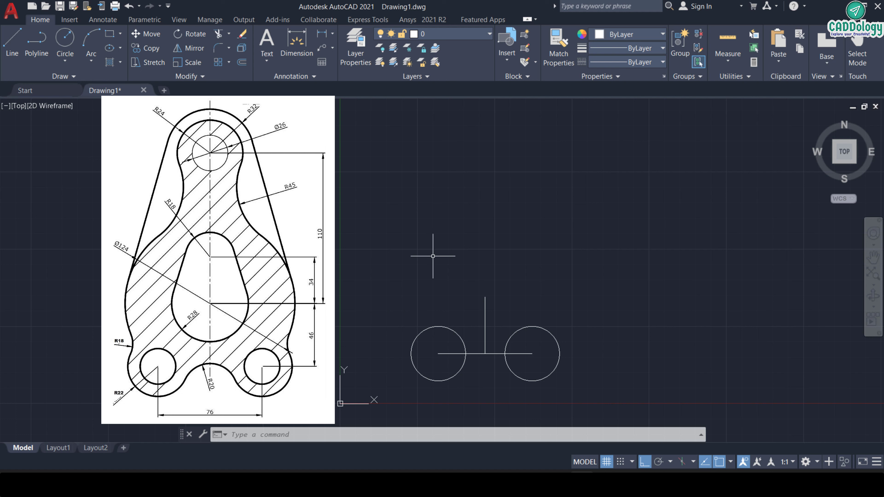
type("C")
Step: Draw an R28 circle centred on the top end of the 46 line
key("Return")
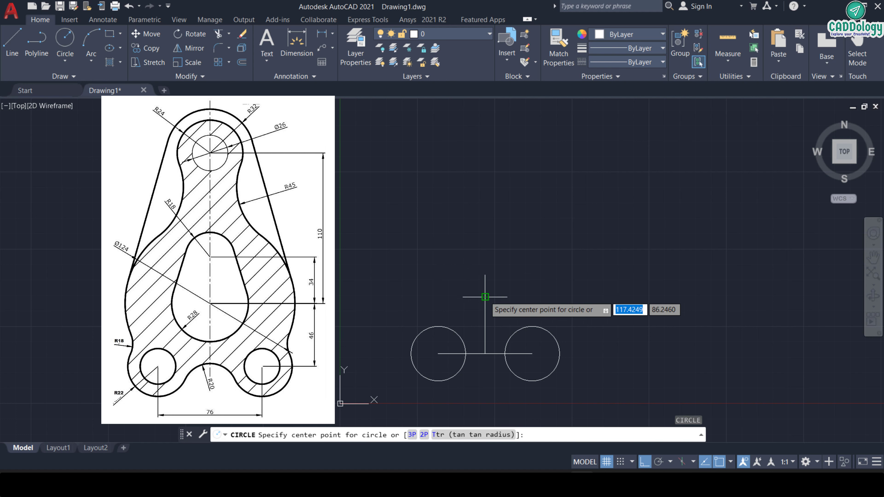
left_click(485, 297)
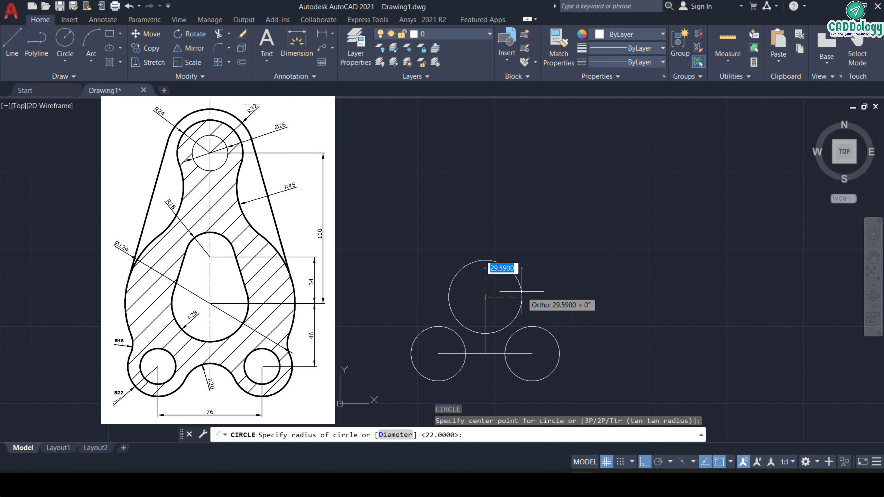
middle_click_drag(521, 292, 520, 292)
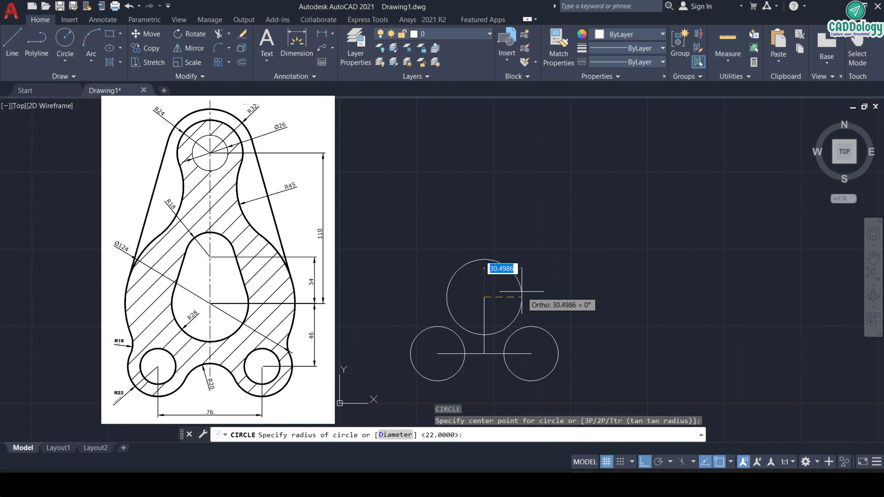
type("28")
key("Return")
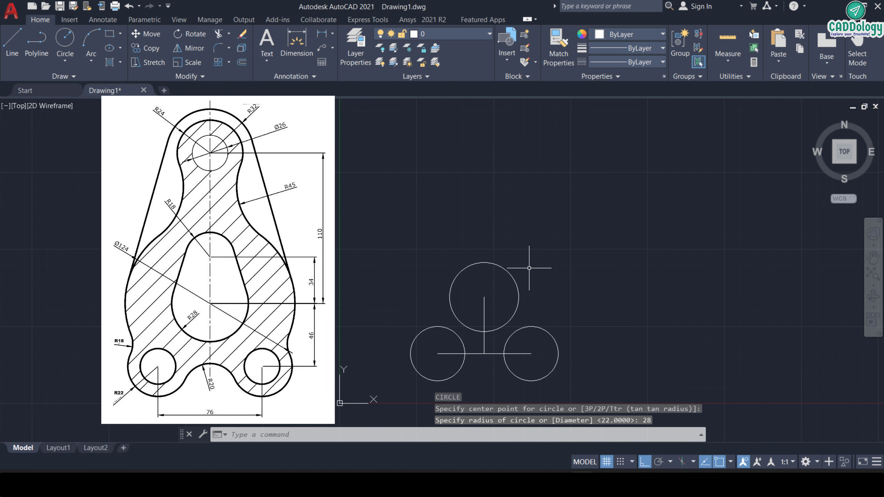
middle_click_drag(484, 300, 483, 316)
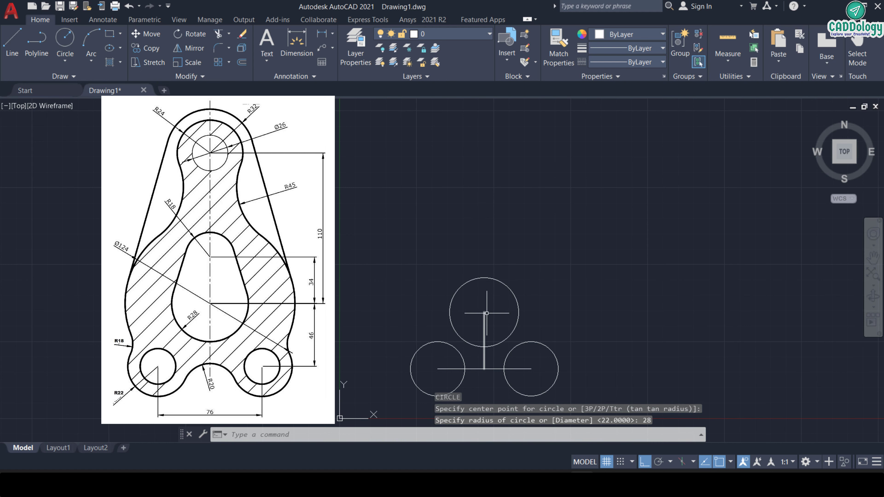
type("L")
Step: Draw a 34-unit vertical line up from the R28 circle's centre
key("Return")
left_click(483, 312)
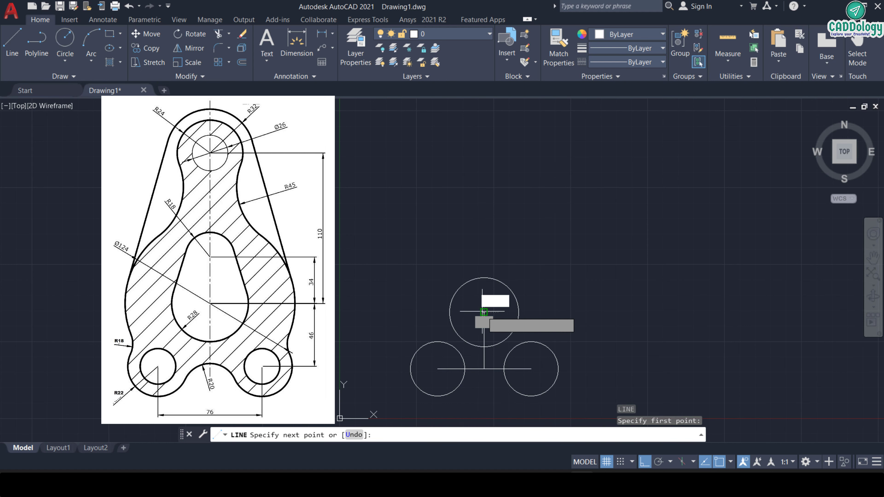
left_click(484, 252)
key("ctrl+z")
type("34")
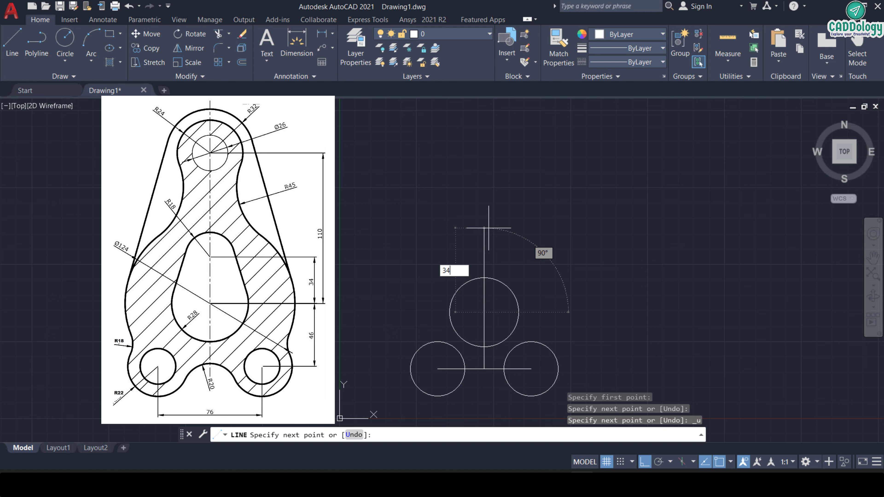
key("Return")
right_click(509, 232)
left_click(523, 237)
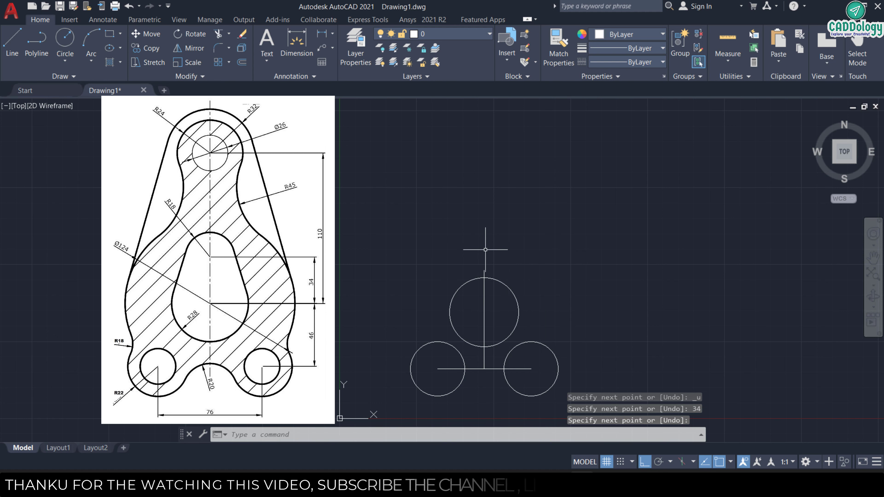
Step: Draw an R18 circle at the top end of the 34 line
type("c")
key("Return")
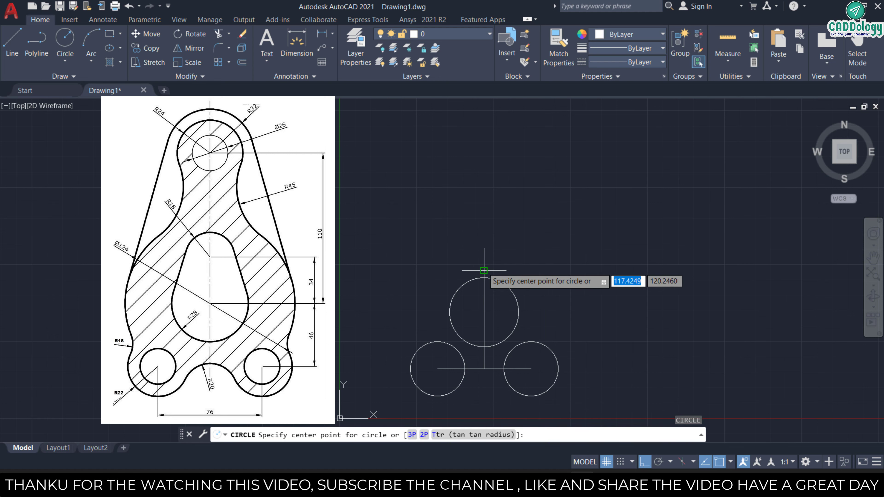
left_click(484, 270)
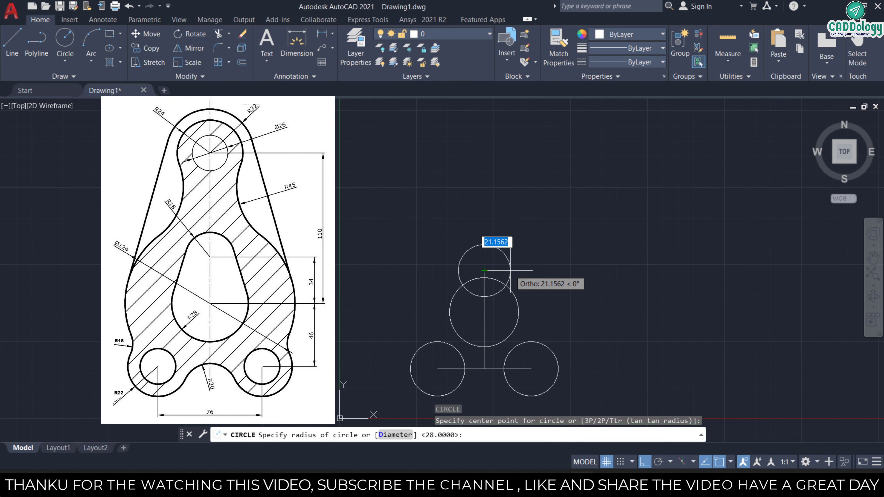
type("18")
key("Return")
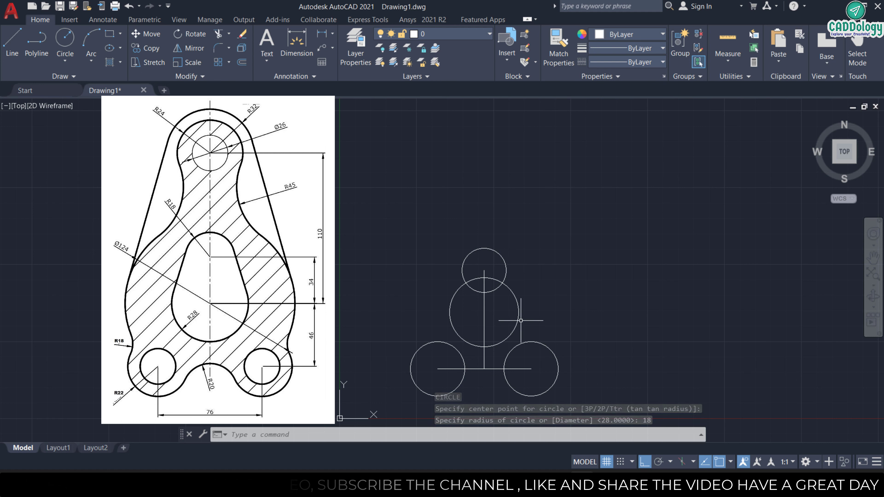
type("l")
key("Return")
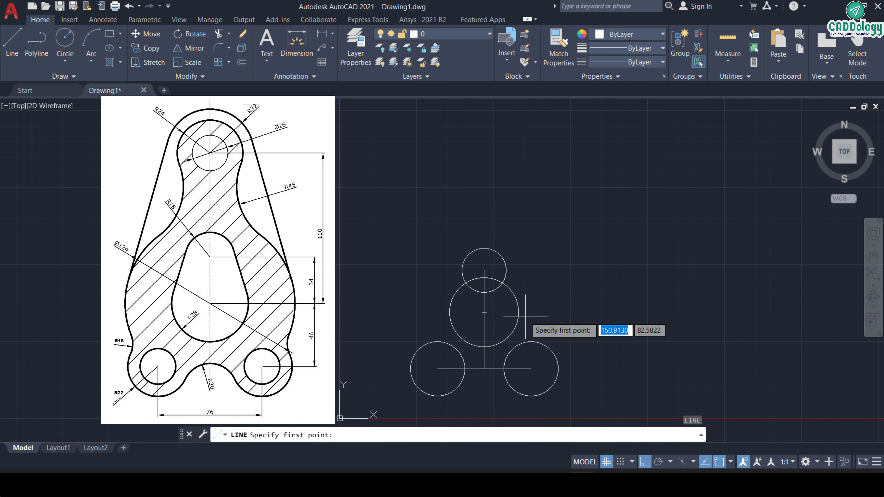
Step: Draw a line tangent to the R18 circle and the R28 circle on the right
type("n")
key("Return")
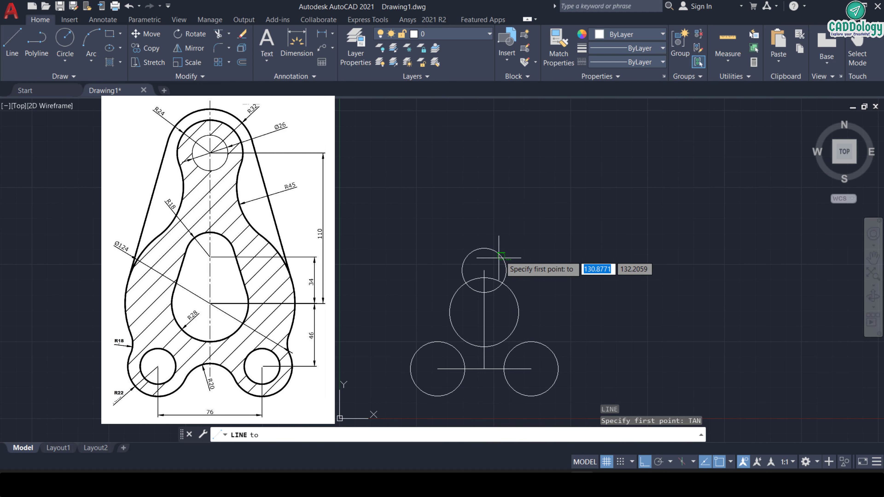
left_click(506, 269)
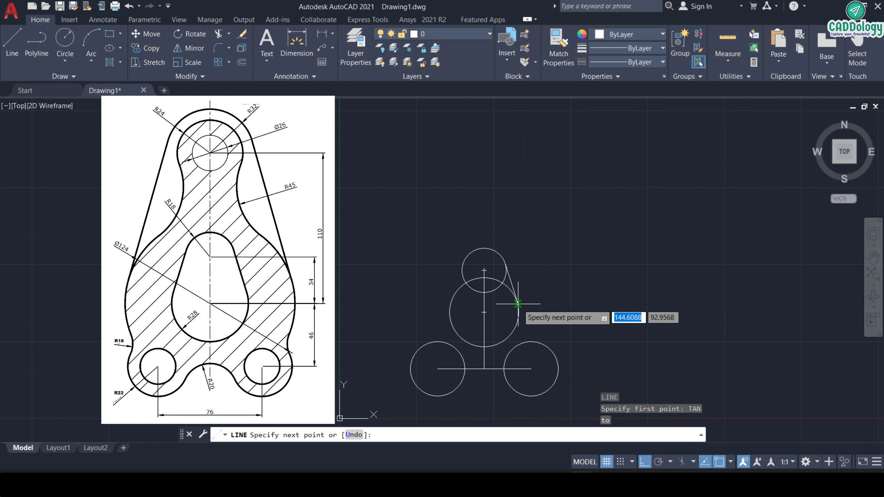
type("n")
key("Return")
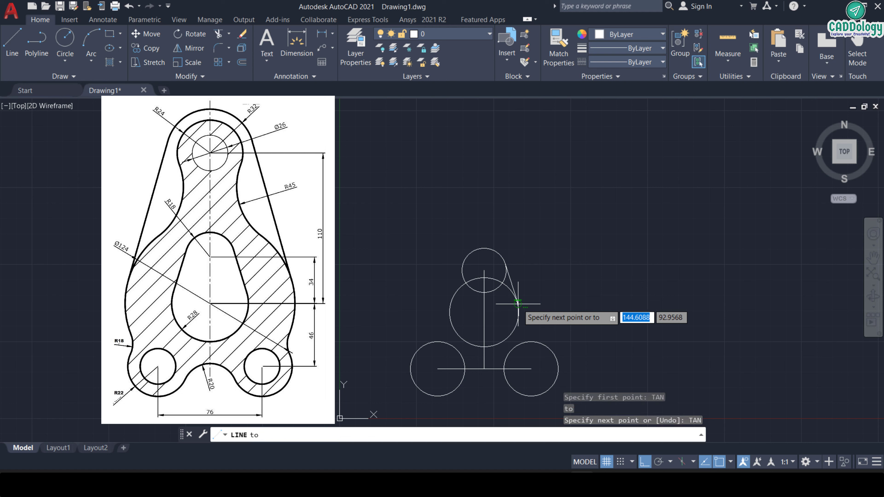
right_click(565, 251)
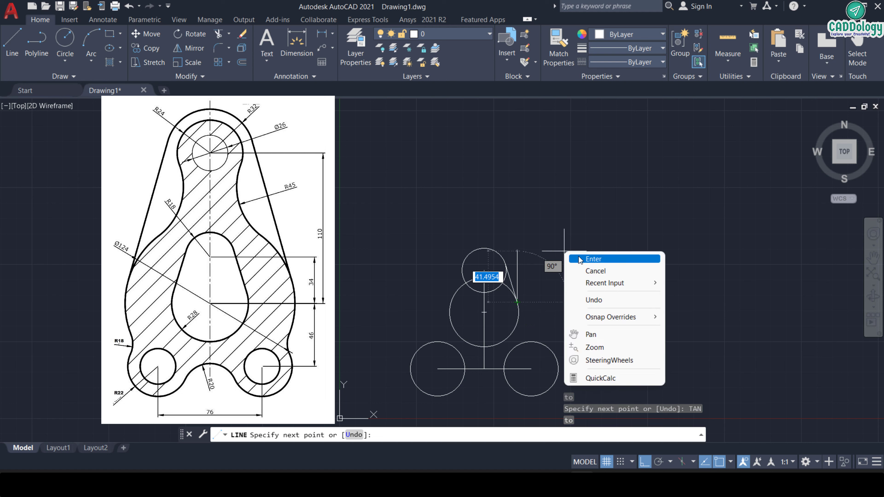
left_click(578, 257)
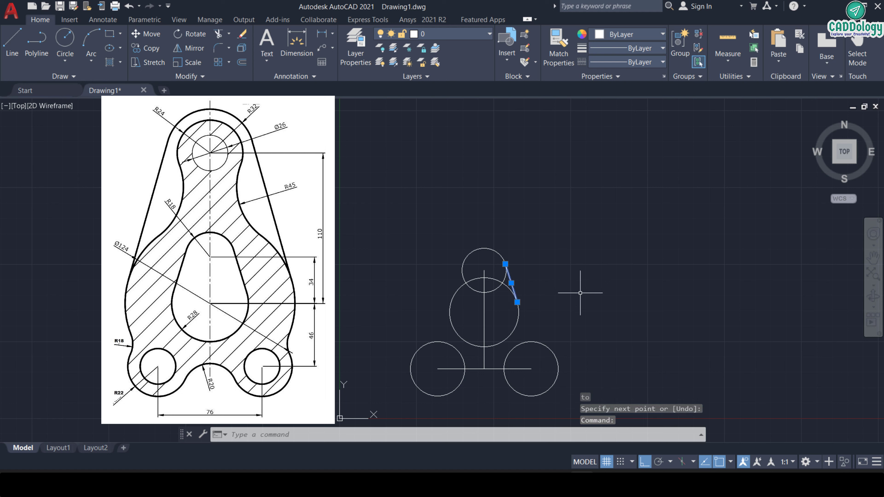
type("MI")
Step: Mirror the tangent line about the vertical centre line, keeping the original
key("Return")
left_click(483, 303)
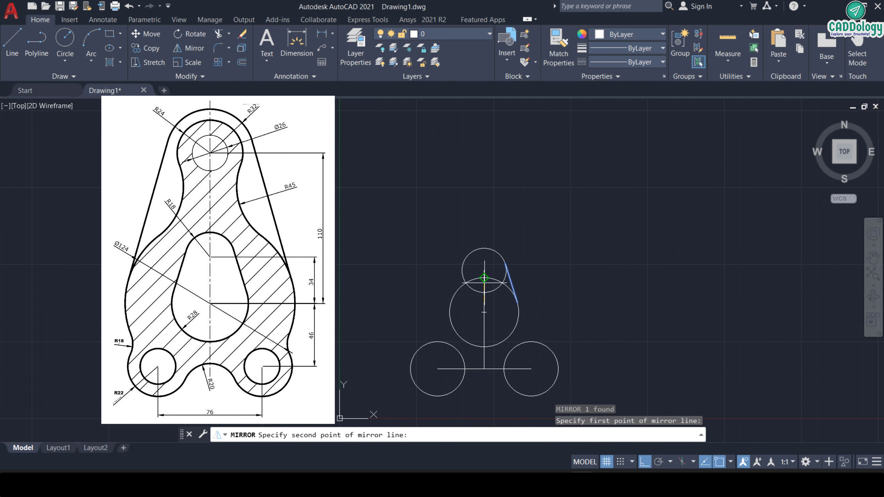
left_click(484, 270)
key("Return")
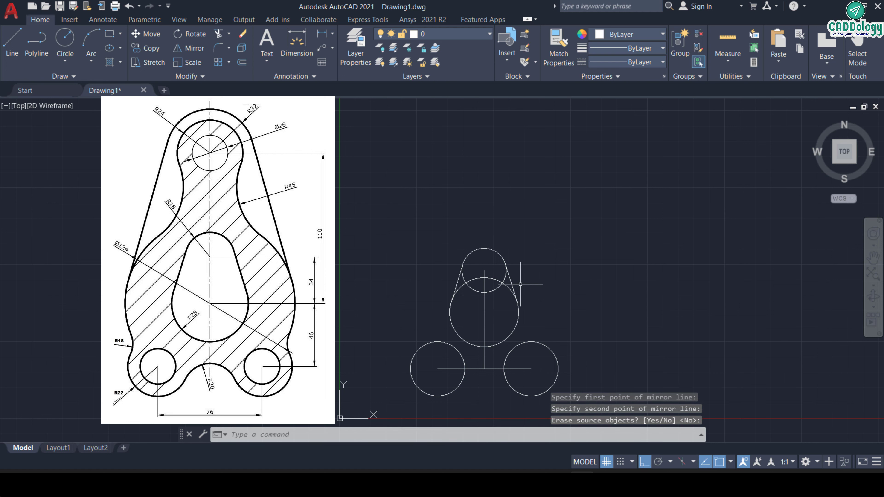
type("TR")
key("Return")
Step: Trim the unwanted R18 and R28 arcs with a fence to form the teardrop outline
left_click_drag(506, 312, 501, 274)
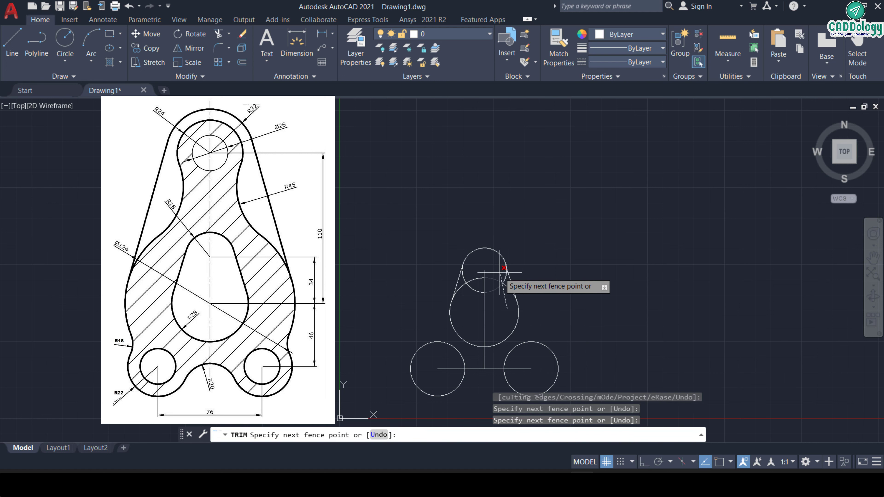
mouse_move(466, 310)
left_mouse_down()
mouse_move(462, 281)
mouse_move(508, 293)
left_mouse_up()
key("Return")
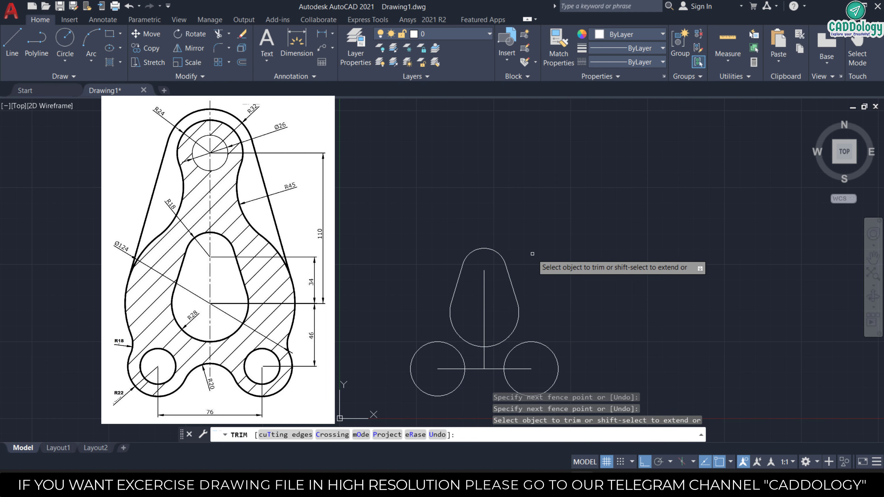
right_click(535, 257)
left_click(558, 260)
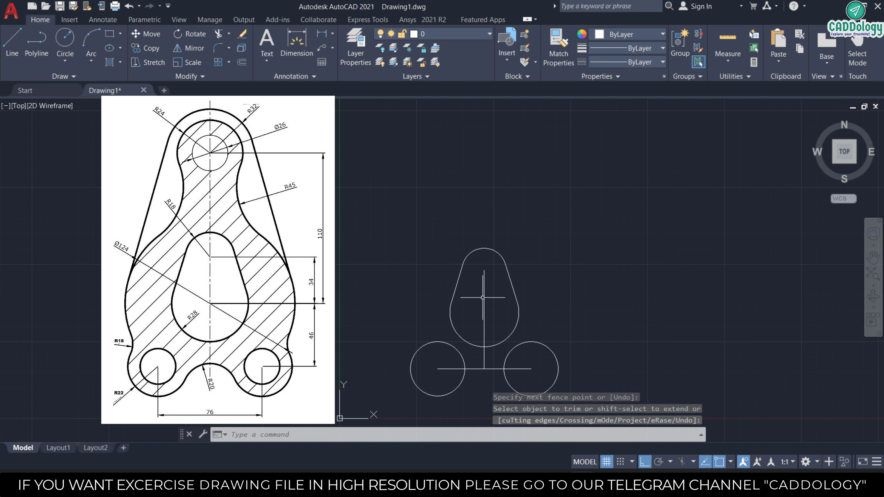
Step: Delete the vertical centre line segment inside the teardrop
left_click(485, 295)
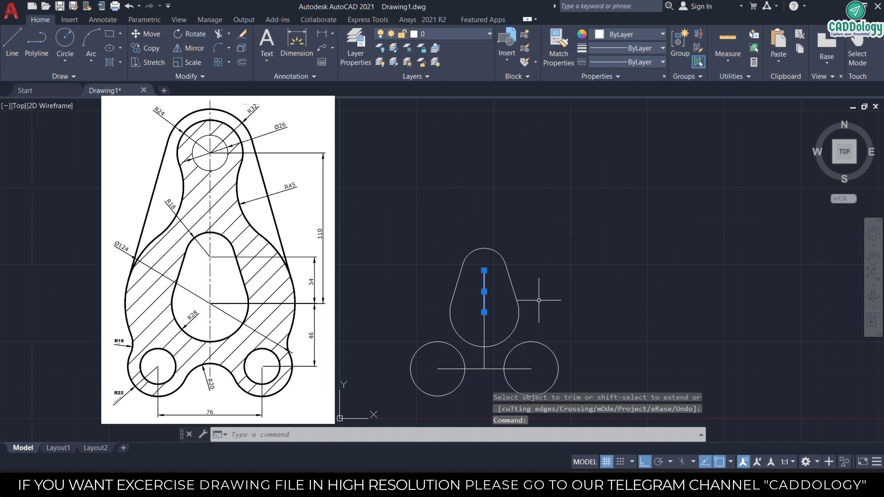
key("Delete")
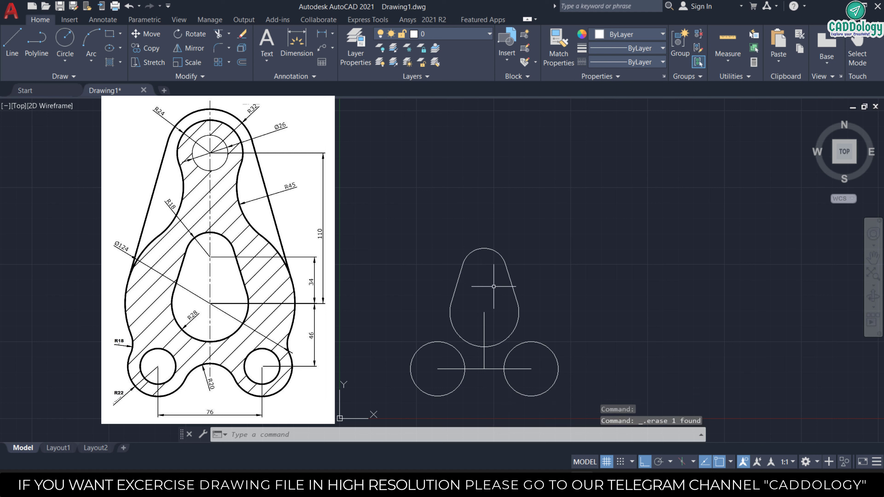
type("l")
key("Return")
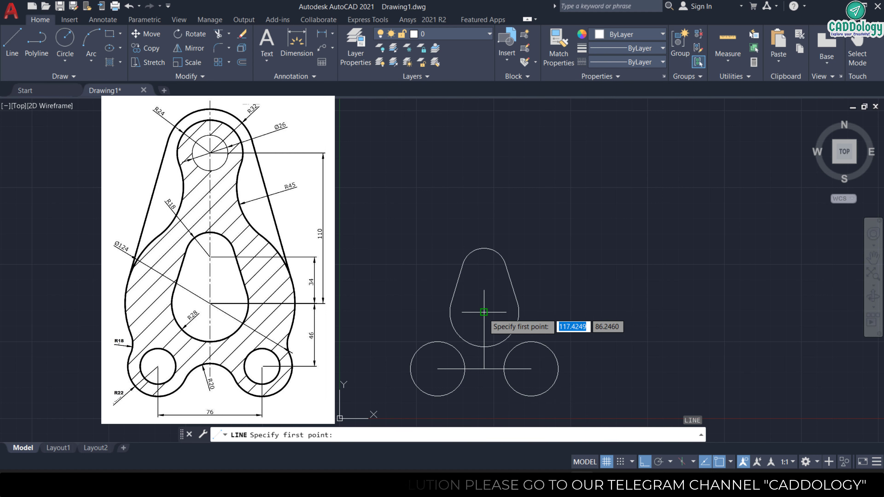
Step: Draw a 110-long vertical line above the teardrop and a Ø26 hole at its top
left_click(484, 312)
type("110")
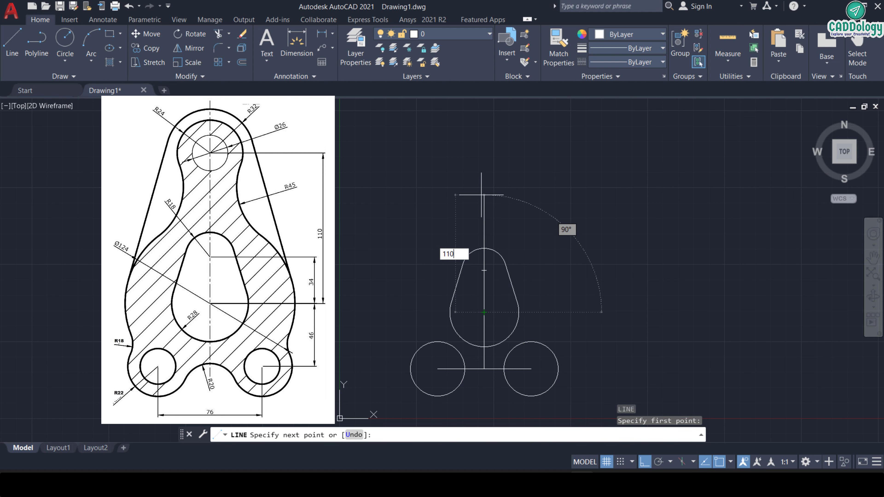
key("Return")
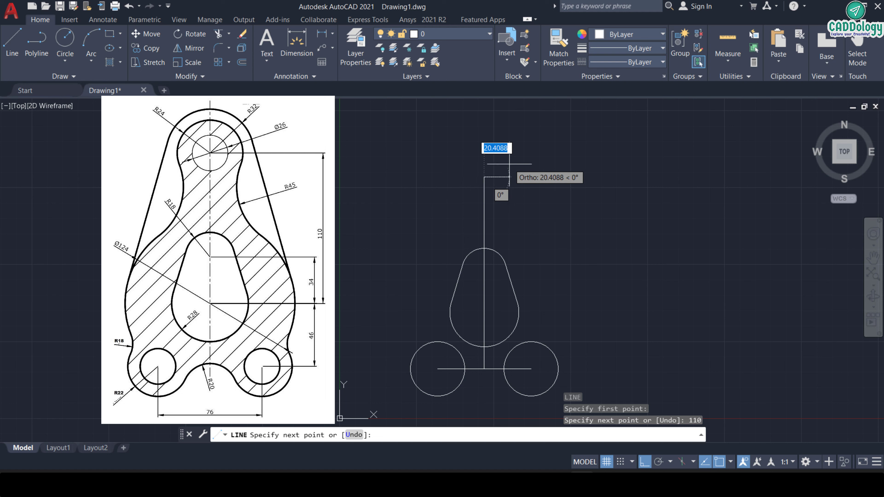
right_click(508, 168)
left_click(521, 176)
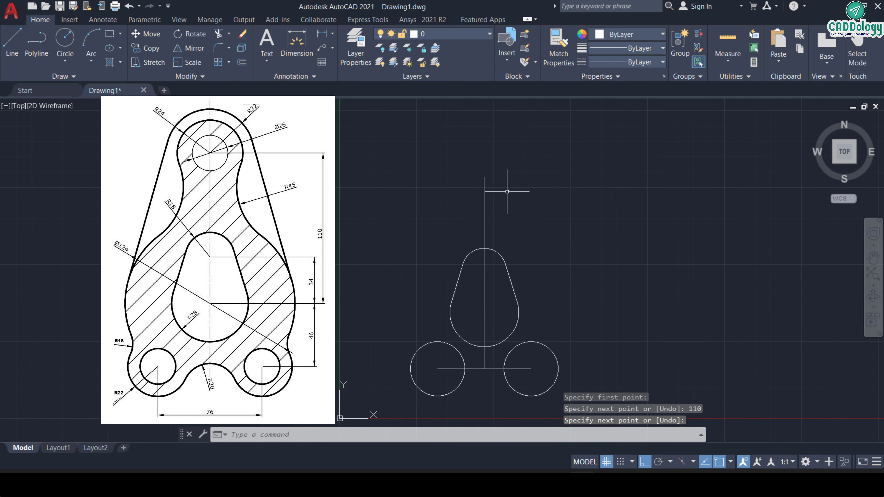
type("c")
key("Return")
left_click(484, 177)
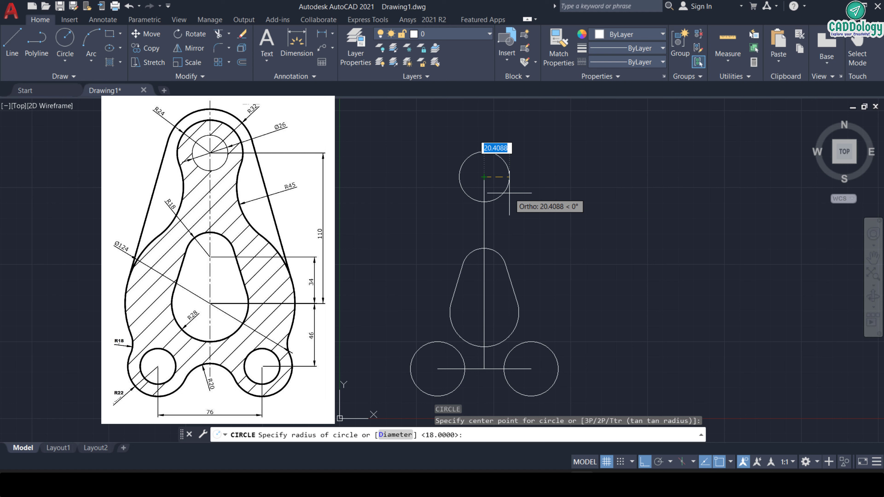
type("d")
key("Return")
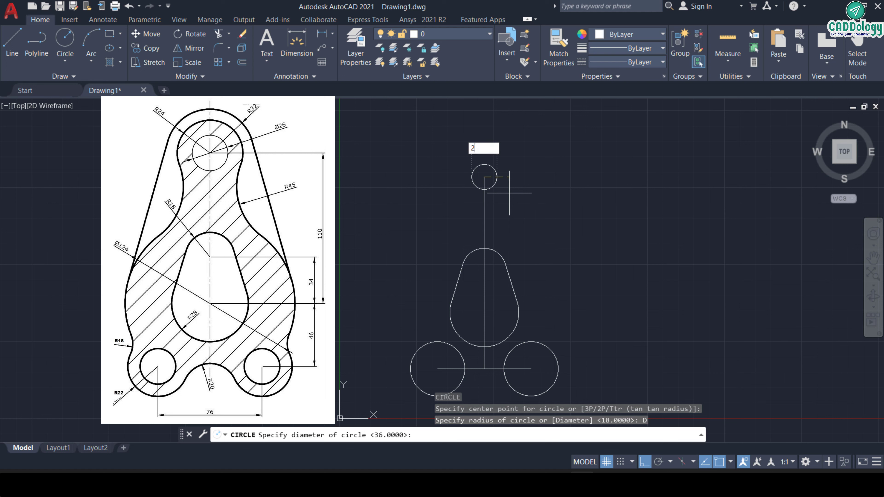
type("6")
key("Return")
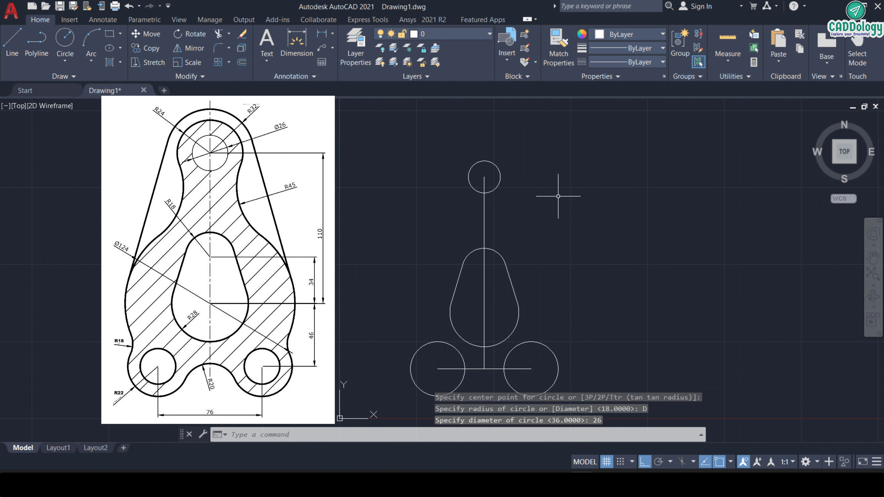
type("C")
Step: Add concentric R24 and R32 circles around the Ø26 top hole
key("Return")
left_click(484, 177)
type("24")
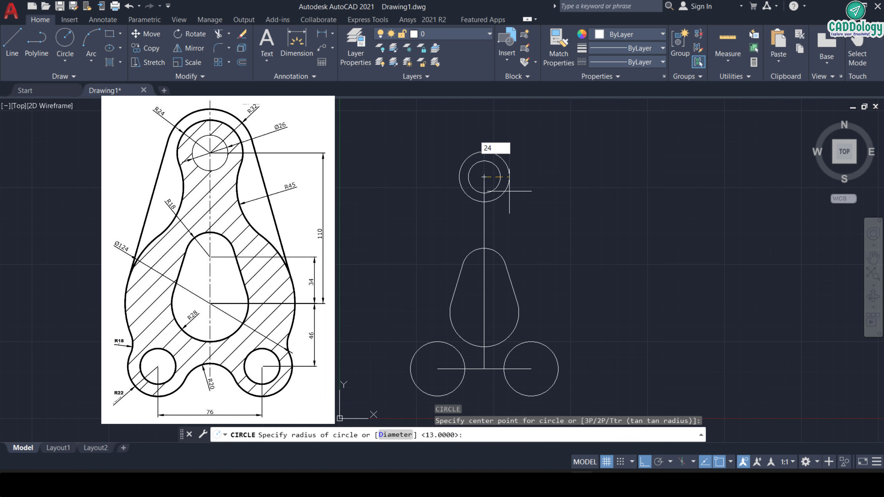
key("Return")
key("Return")
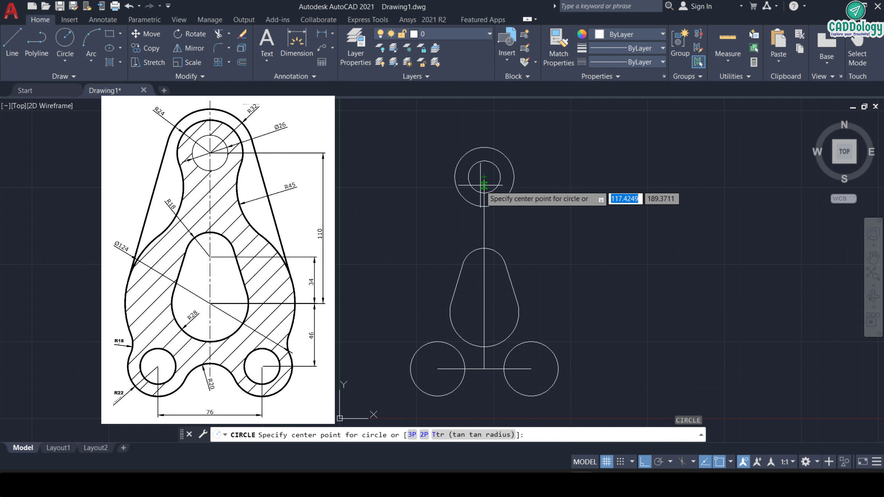
left_click(484, 177)
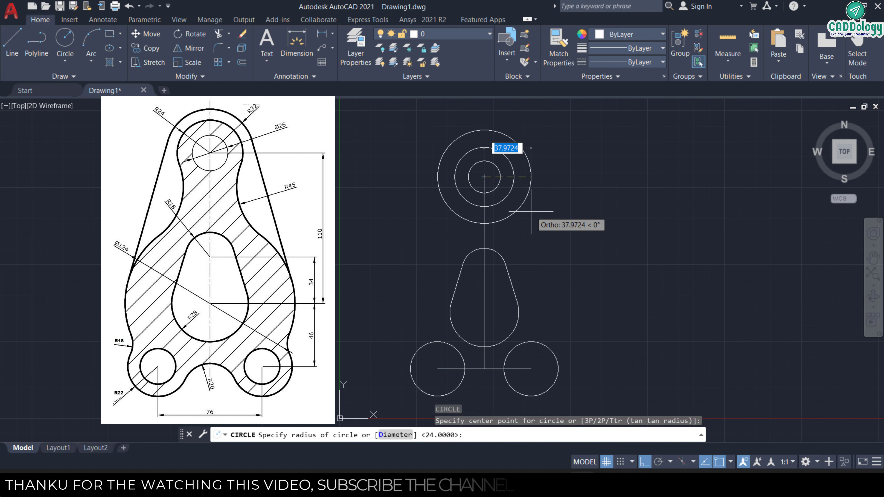
type("32")
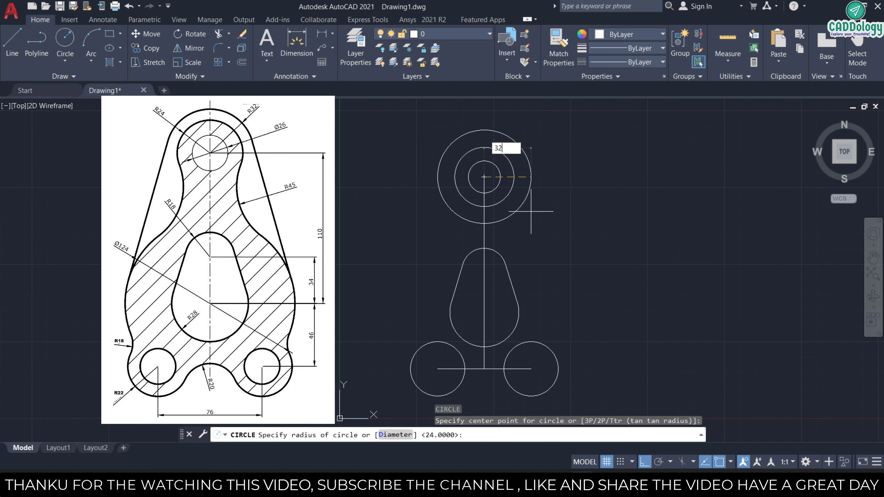
key("Return")
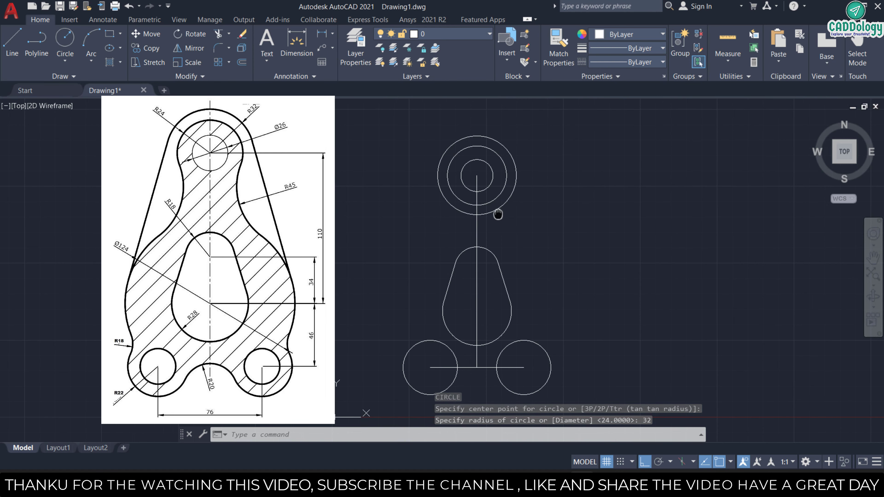
middle_click_drag(493, 242, 497, 241)
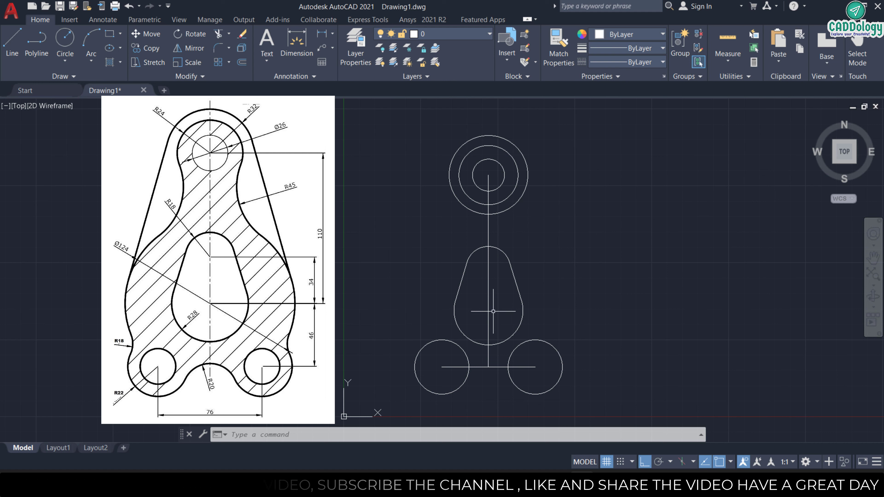
mouse_move(477, 311)
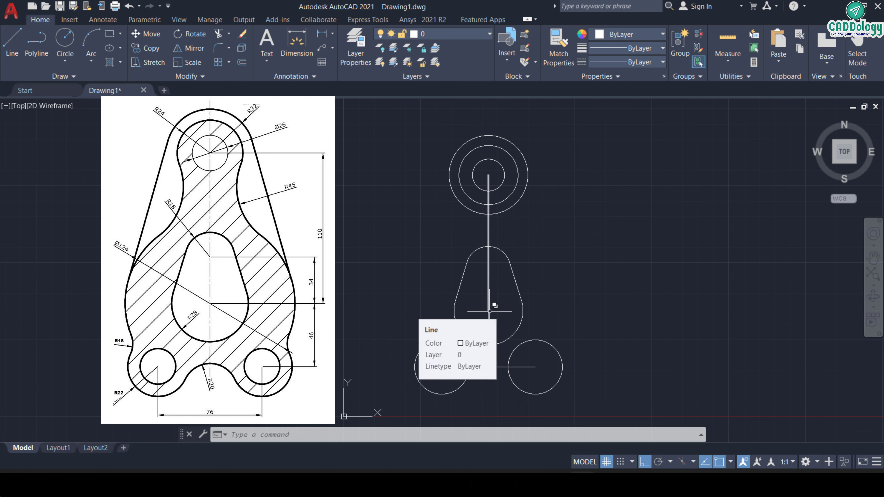
Step: Draw a Ø124 circle centred on the teardrop's lower arc centre, surrounding the slot
type("c")
key("Return")
left_click(488, 310)
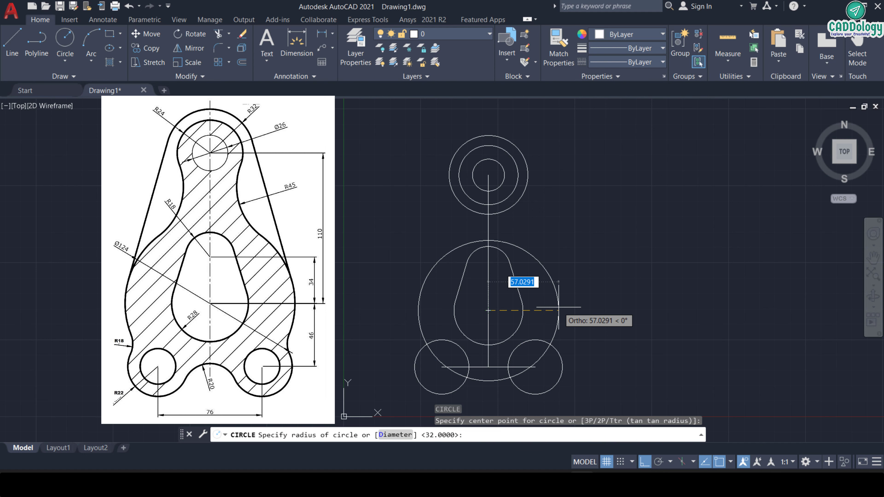
scroll(592, 296, "up", 3)
middle_click_drag(626, 293, 699, 268)
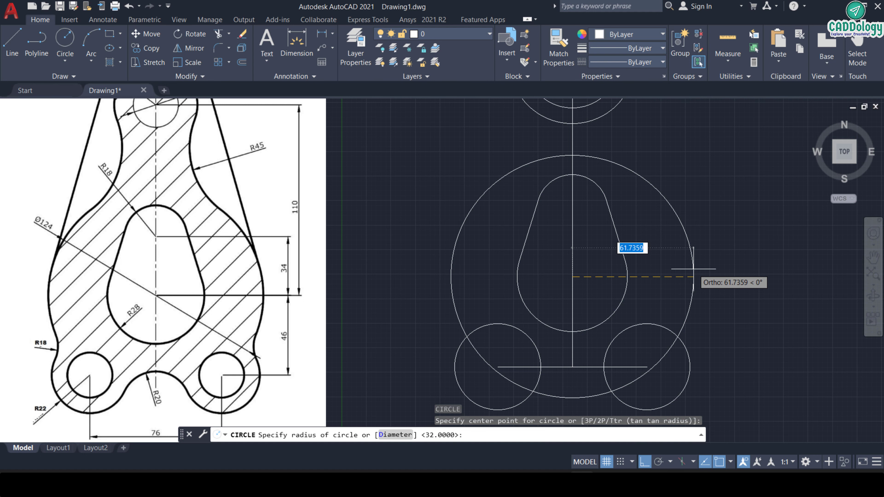
scroll(694, 269, "down", 5)
middle_click_drag(612, 276, 529, 310)
scroll(513, 302, "up", 2)
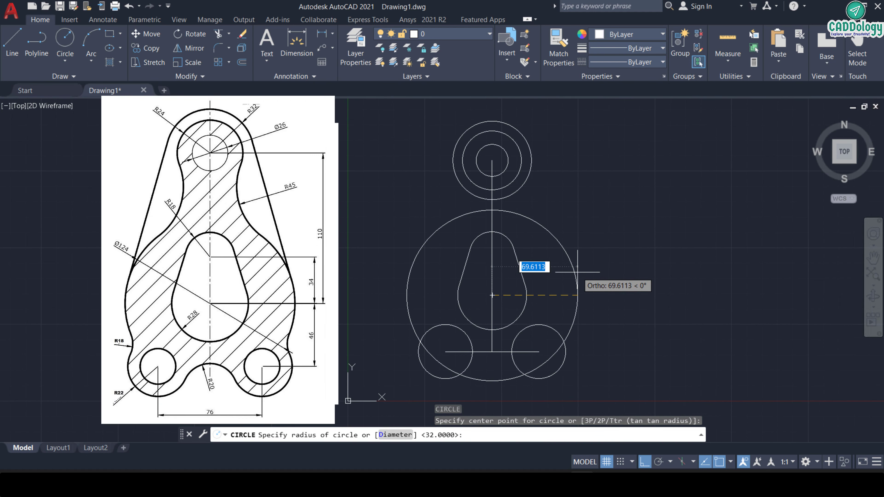
key("Return")
type("124")
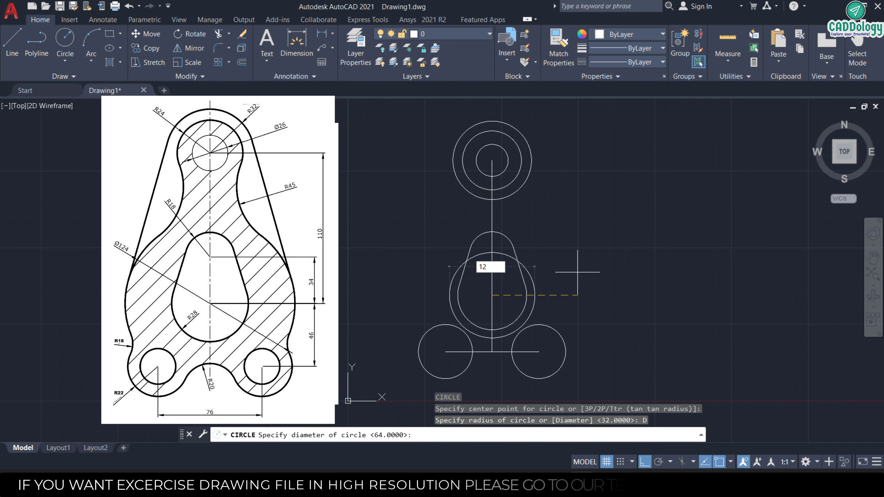
key("Return")
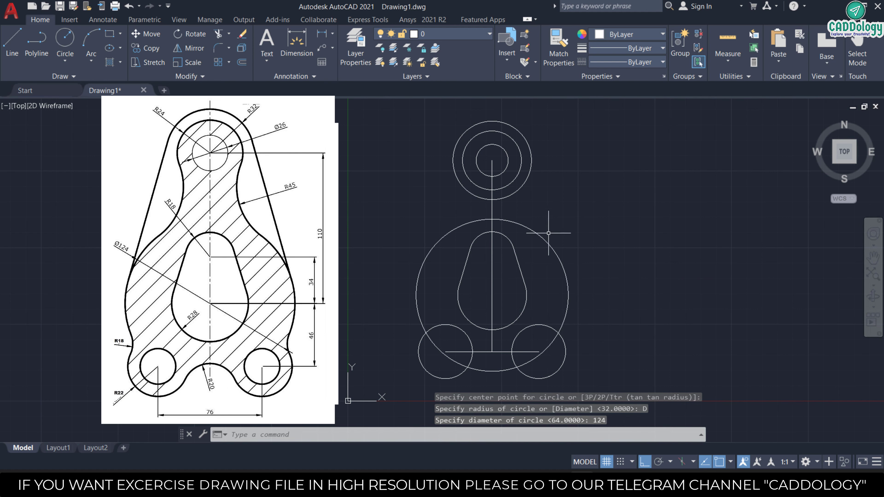
middle_click_drag(538, 208, 531, 216)
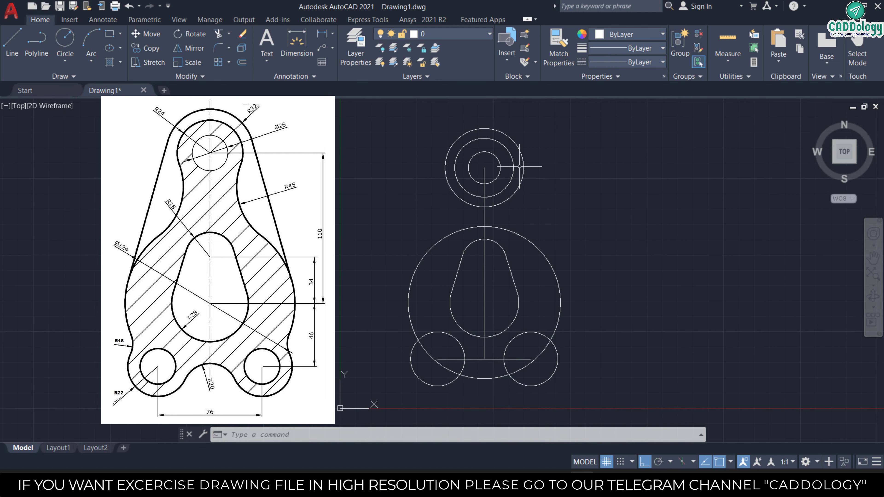
Step: Draw an R45 TTR circle tangent to the R32 and Ø124 circles, trimming its outer part
type("c")
key("Return")
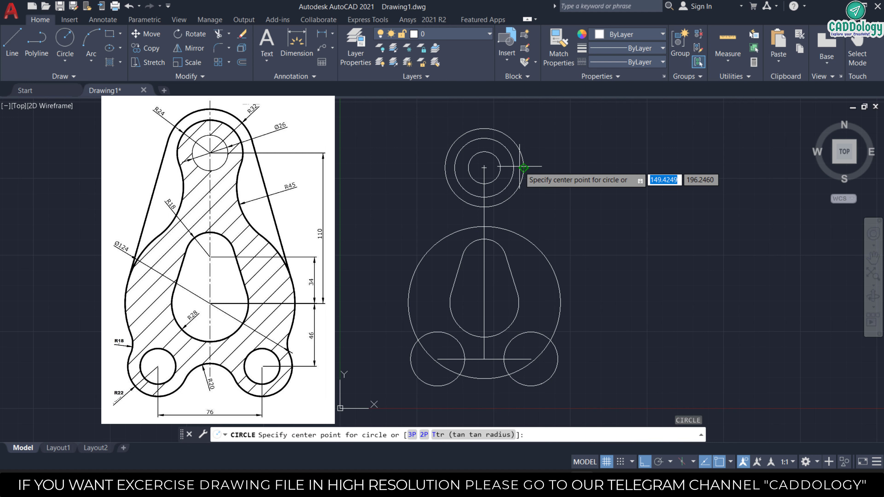
type("ttr")
key("Return")
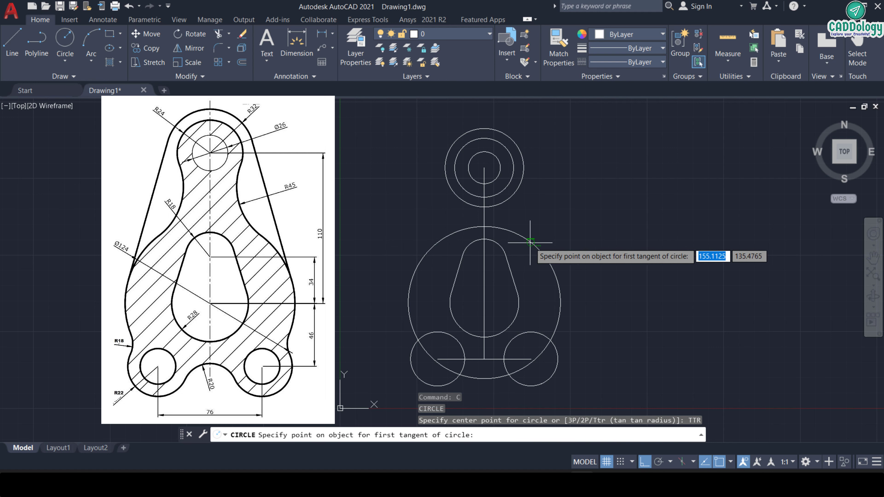
left_click(522, 176)
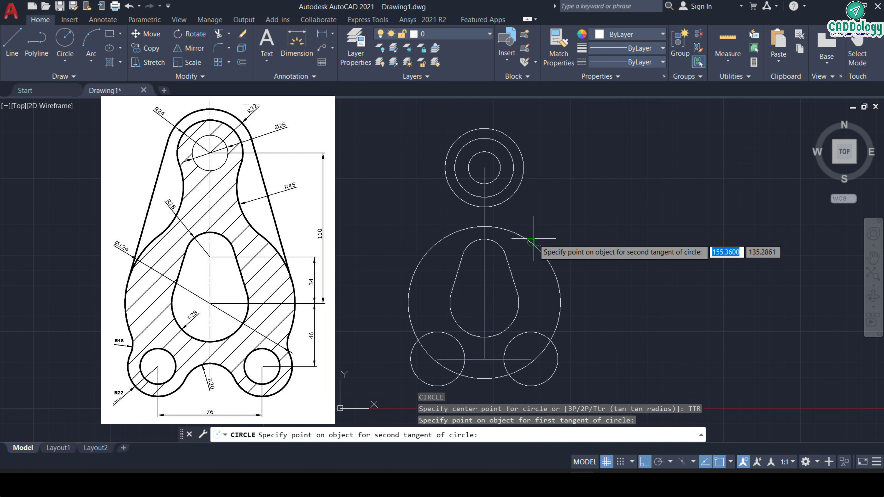
left_click(523, 196)
type("45")
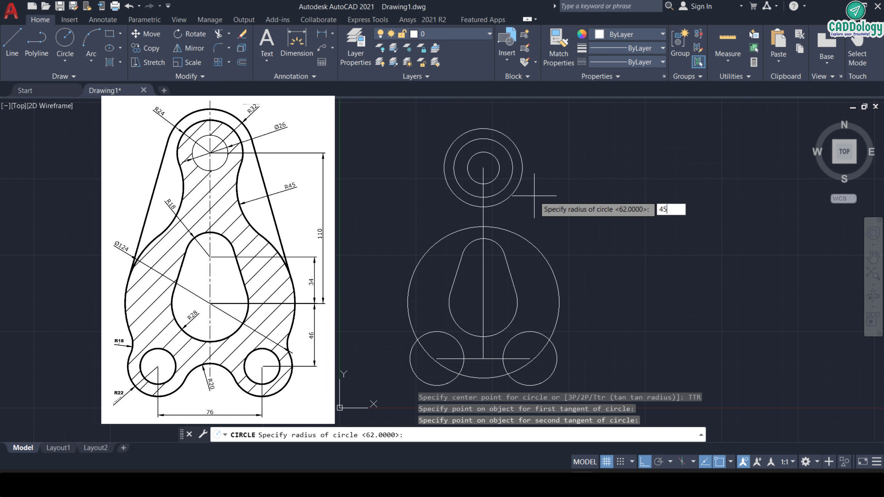
key("Return")
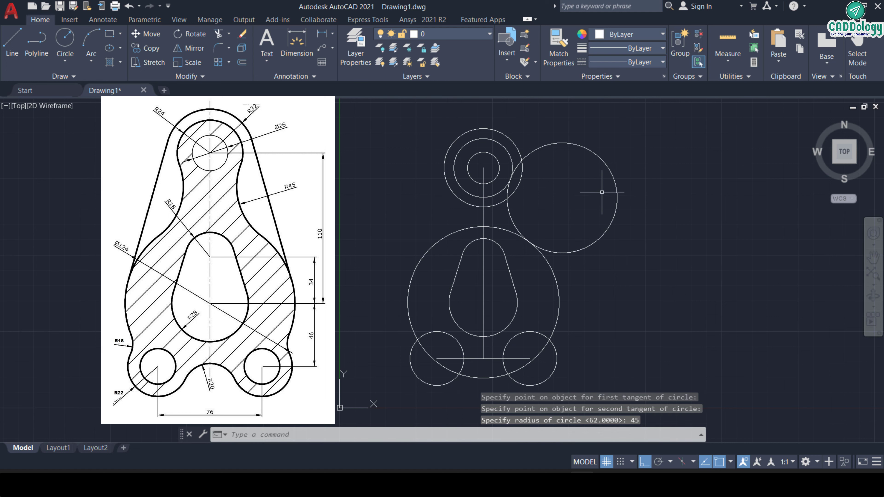
type("T")
key("Return")
left_click_drag(602, 192, 557, 188)
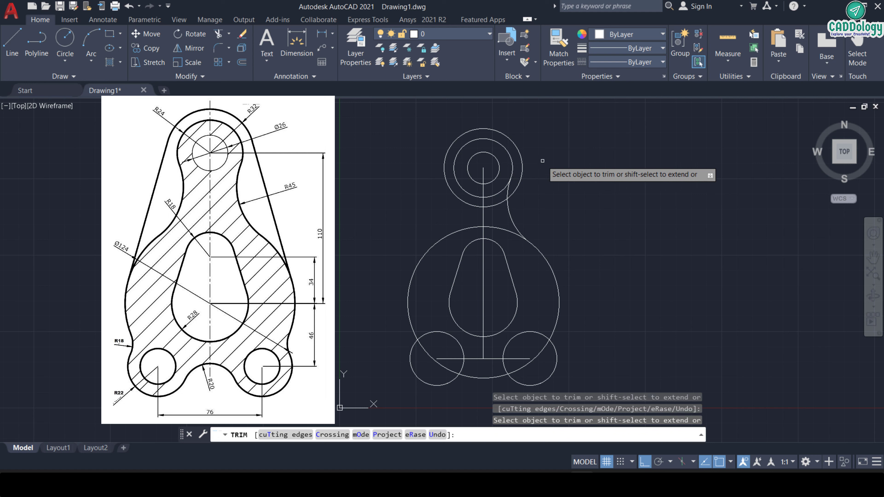
Step: Mirror the R45 arc to the left about the vertical centreline, keeping the original
right_click(564, 165)
left_click(565, 166)
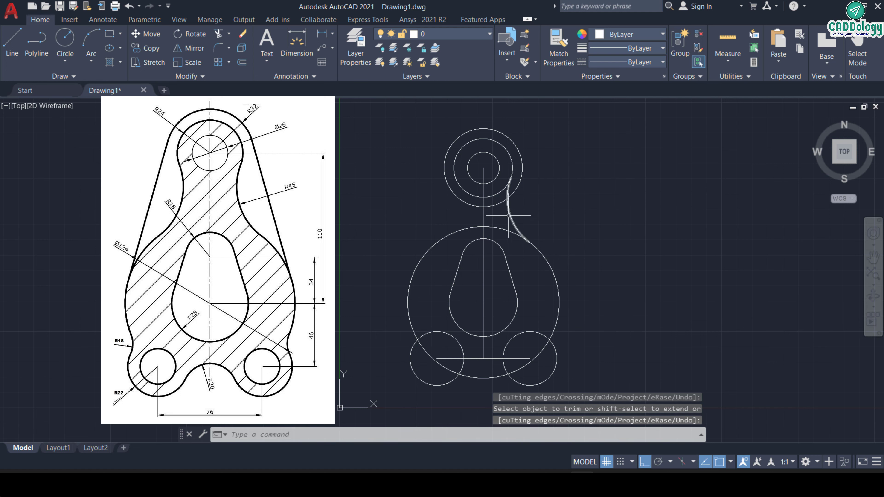
left_click(592, 226)
left_click(506, 209)
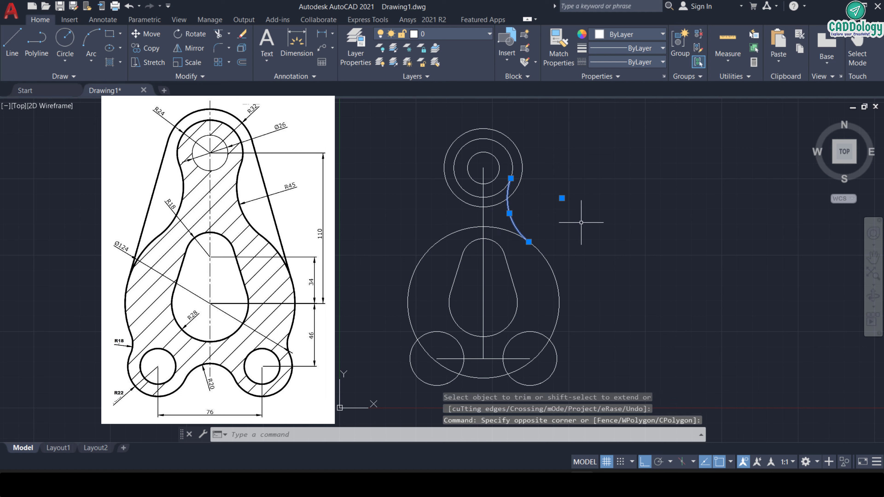
type("mi")
key("Return")
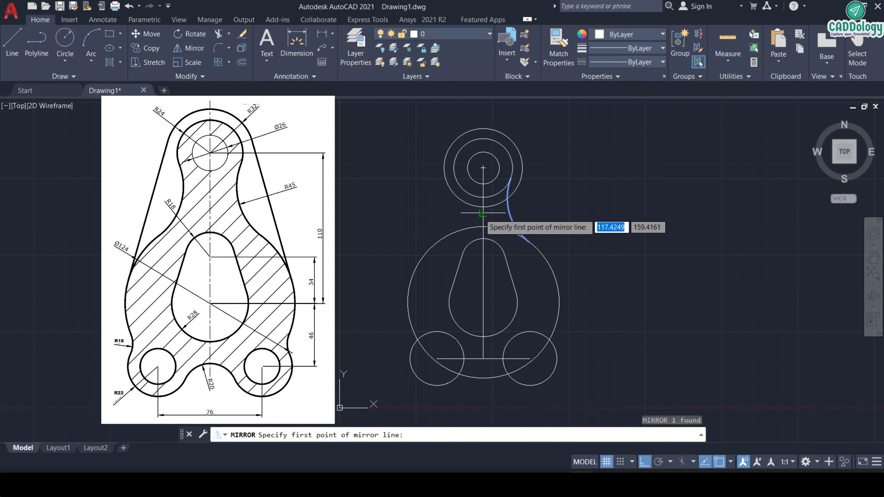
left_click(483, 213)
left_click(483, 168)
key("Return")
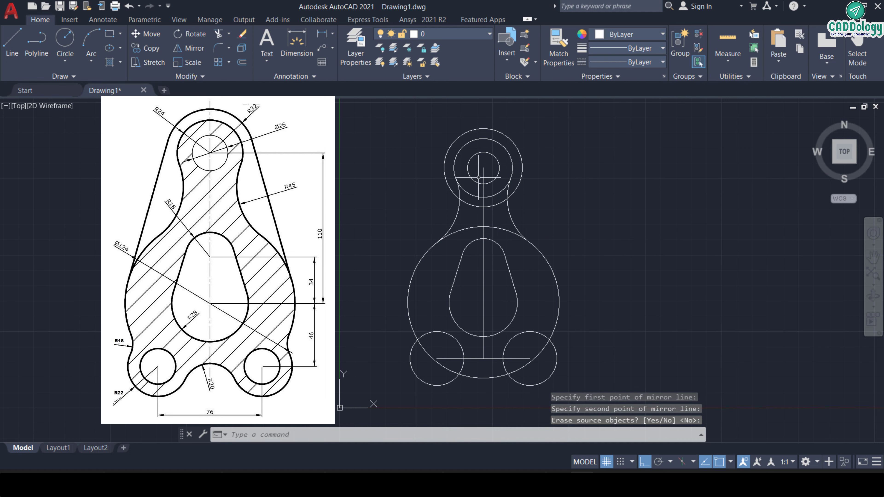
Step: Trim the excess top circle segment and the Ø124 circle's top left and right portions
scroll(473, 209, "up", 2)
type("tr")
key("Return")
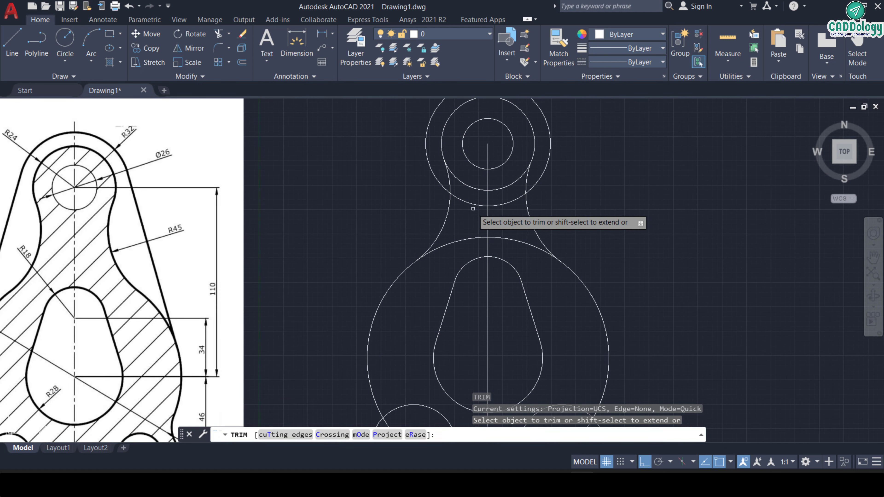
left_click(473, 190)
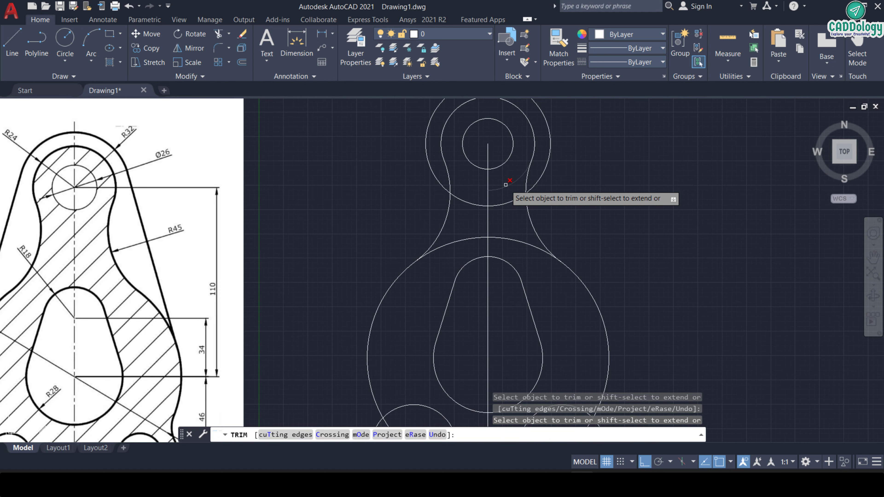
left_click(509, 238)
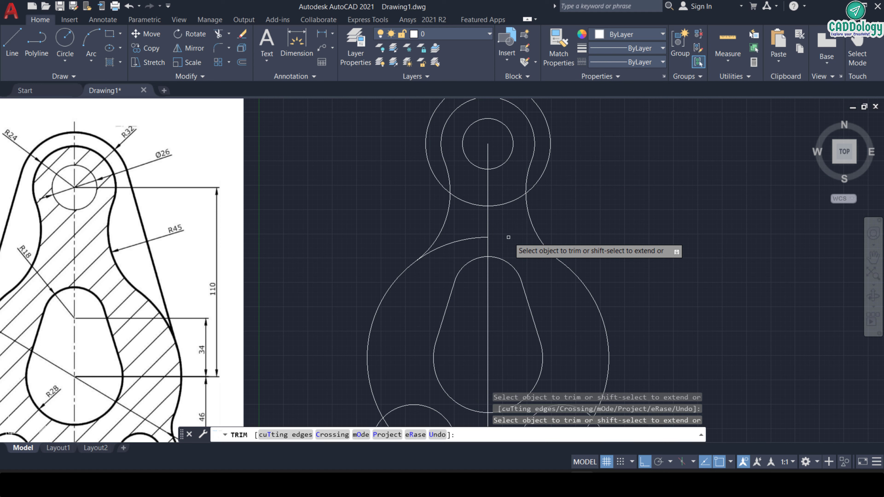
left_click(453, 243)
scroll(493, 208, "down", 2)
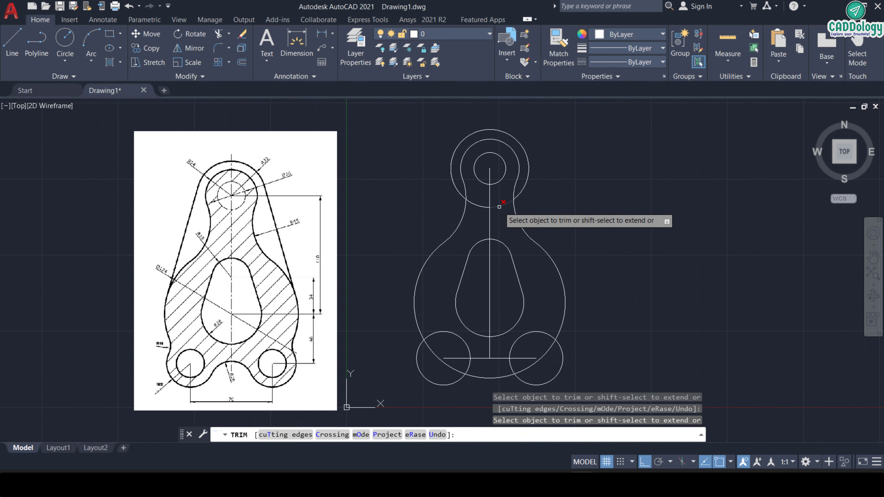
key("Escape")
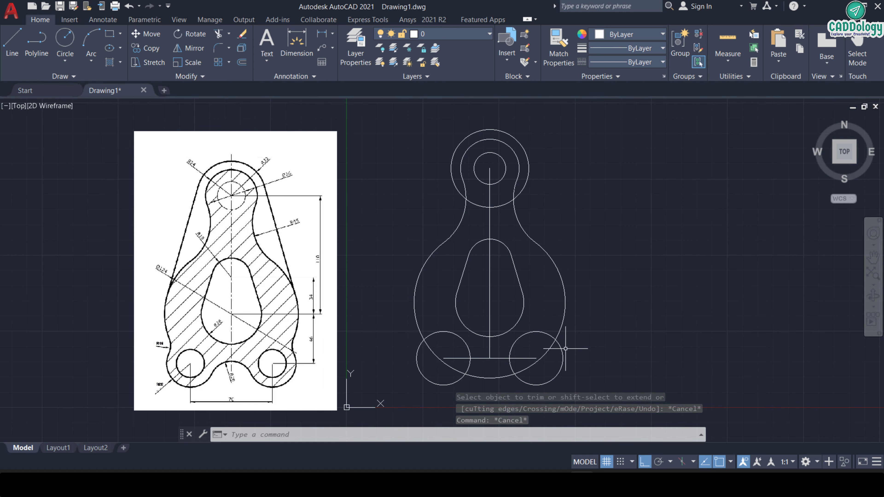
Step: Reframe the view and begin the FILLET command with fil
scroll(294, 346, "up", 2)
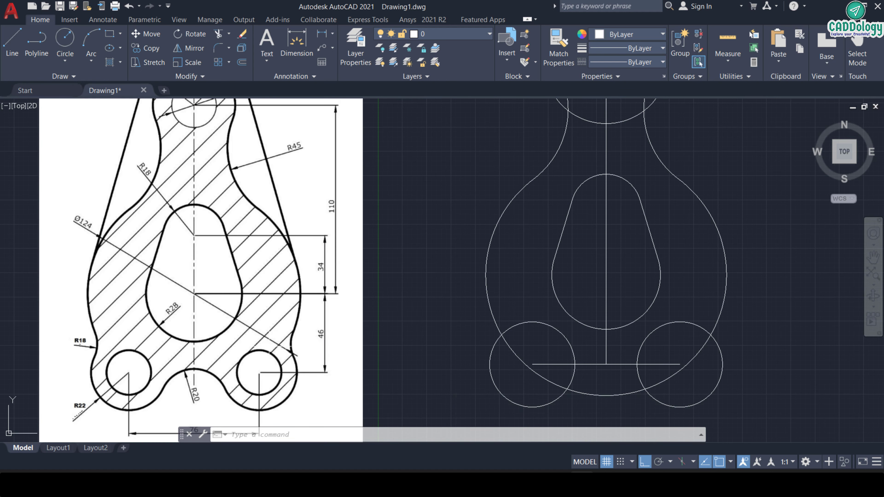
scroll(442, 353, "down", 2)
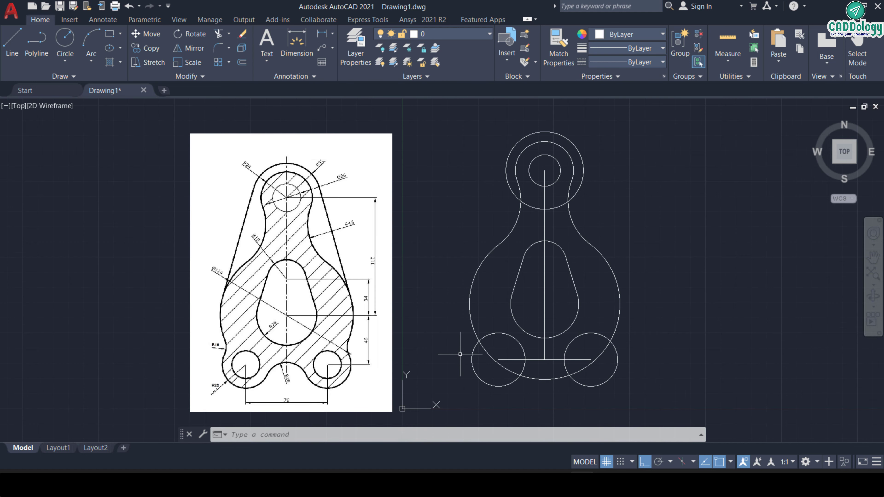
middle_click_drag(461, 354, 430, 356)
scroll(449, 354, "up", 2)
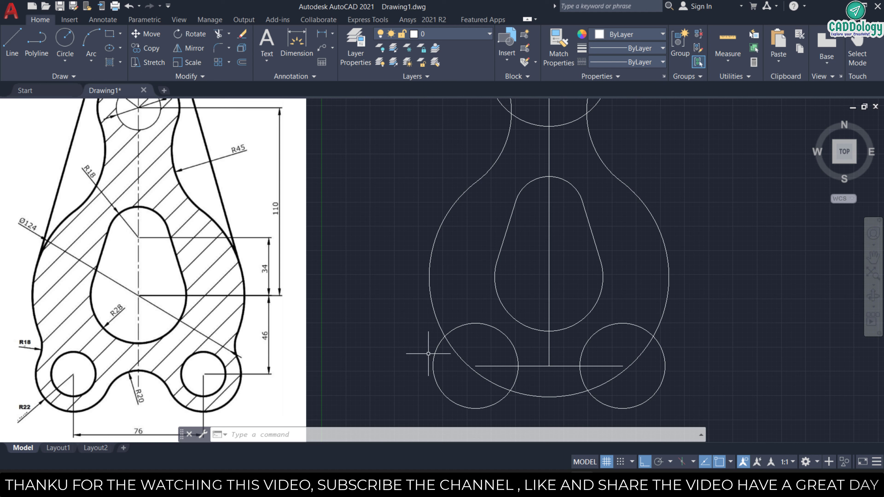
type("fil")
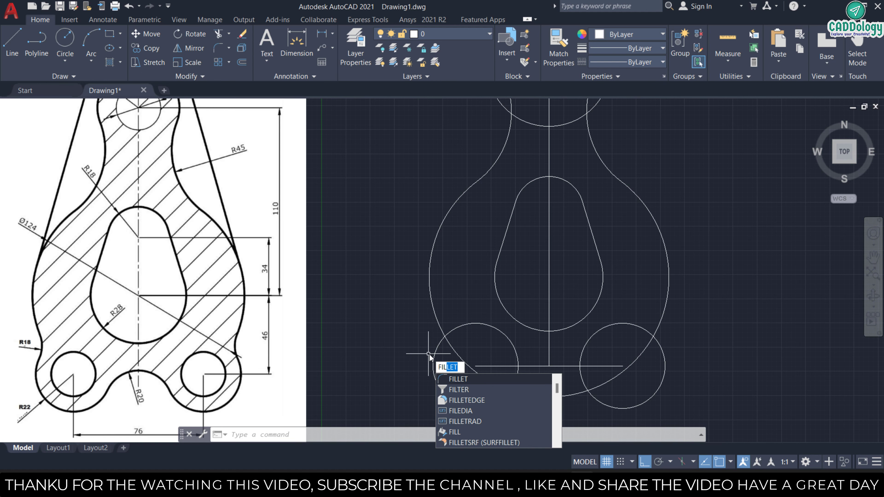
Step: Set the fillet radius to 18
key("Return")
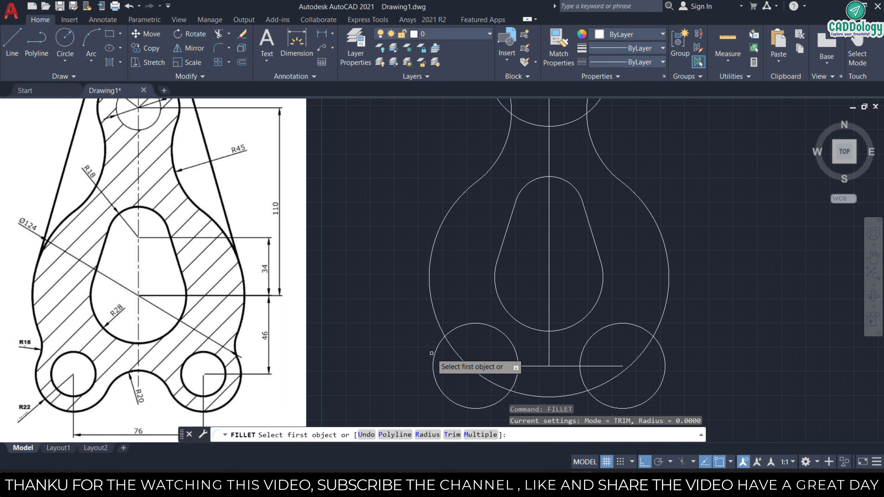
right_click(428, 255)
left_click(459, 312)
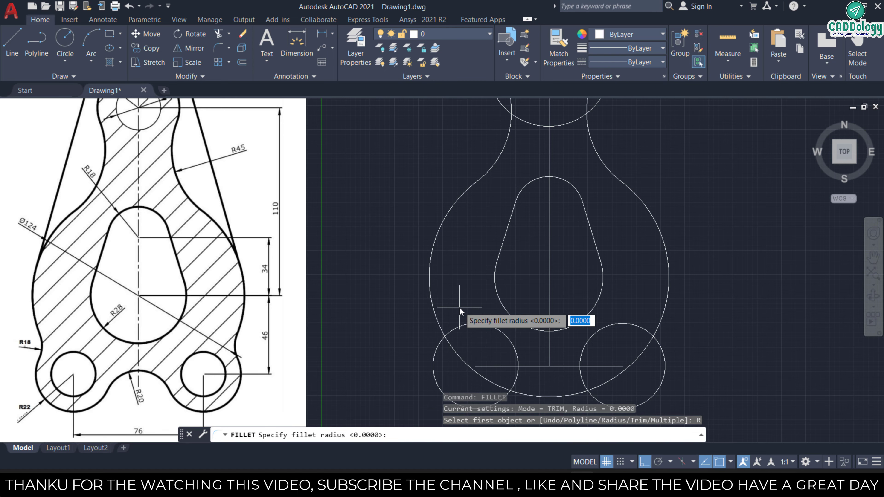
type("18")
key("Return")
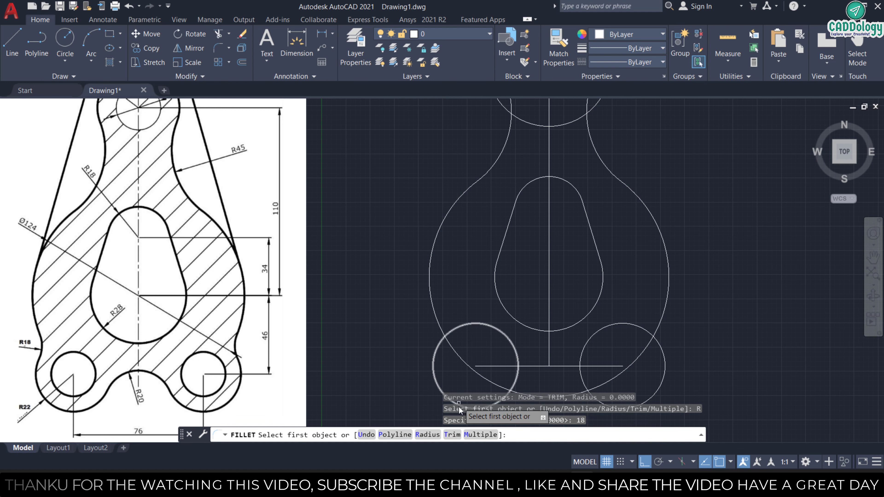
Step: Trial-fillet the Ø124 circle to the lower-left R22 circle, then undo it and cancel
left_click(476, 438)
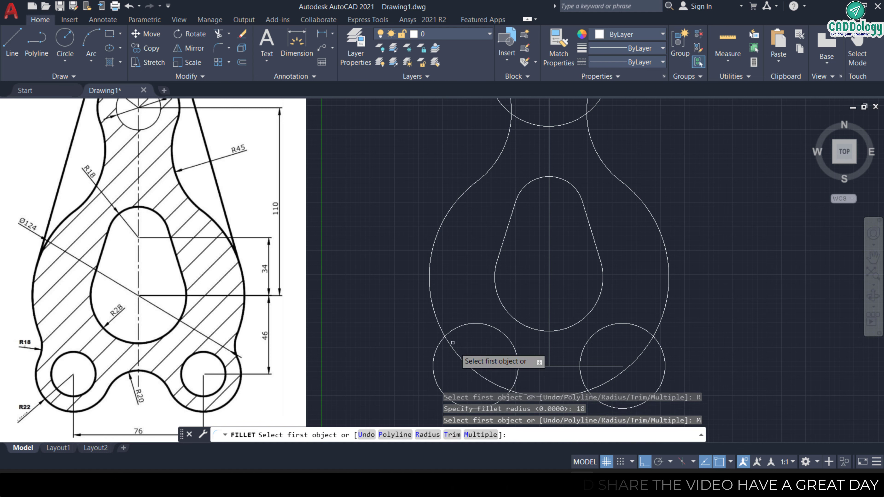
left_click(432, 306)
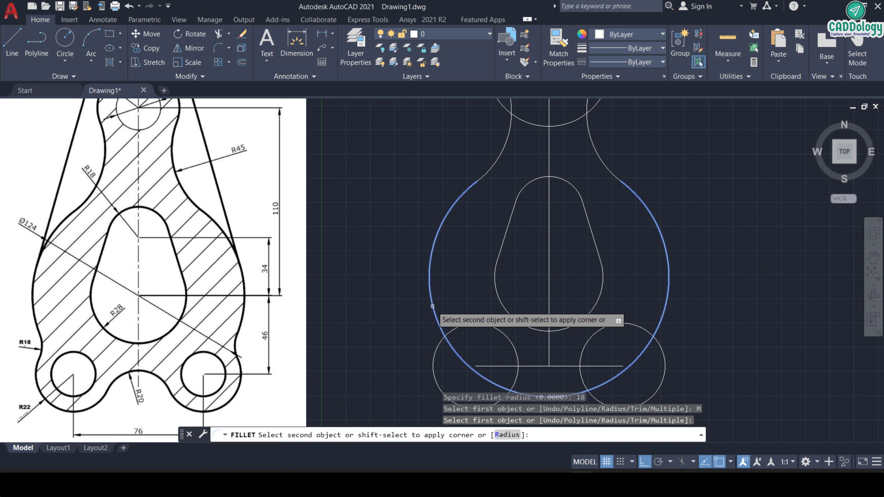
left_click(437, 345)
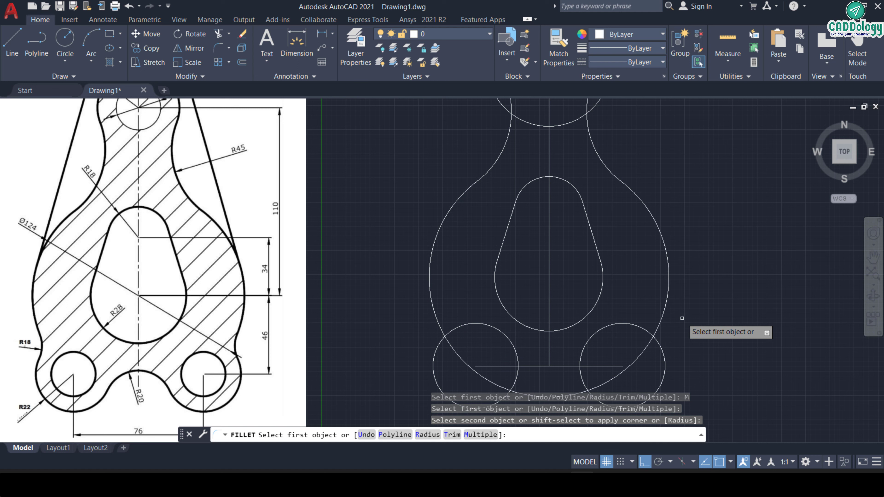
key("ctrl+z")
key("Escape")
key("Escape")
key("Escape")
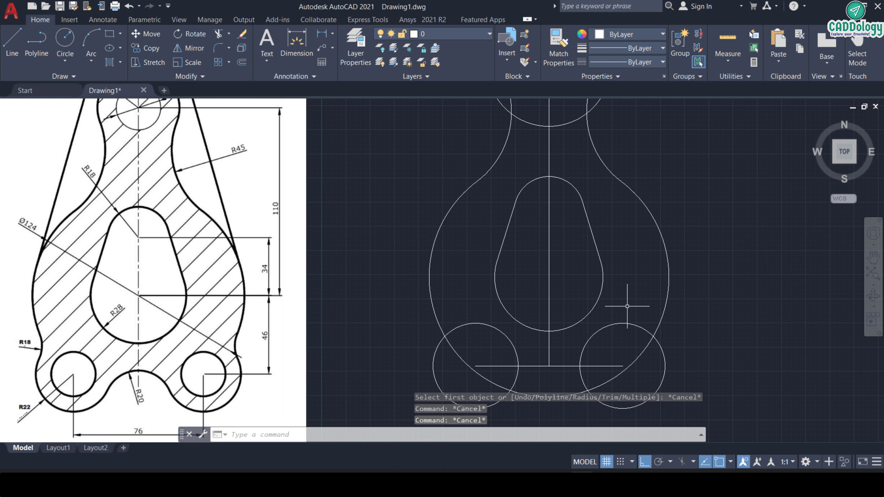
type("FIL")
Step: Switch fillet to No trim and fillet the Ø124 circle to the lower-left R22 circle
key("Return")
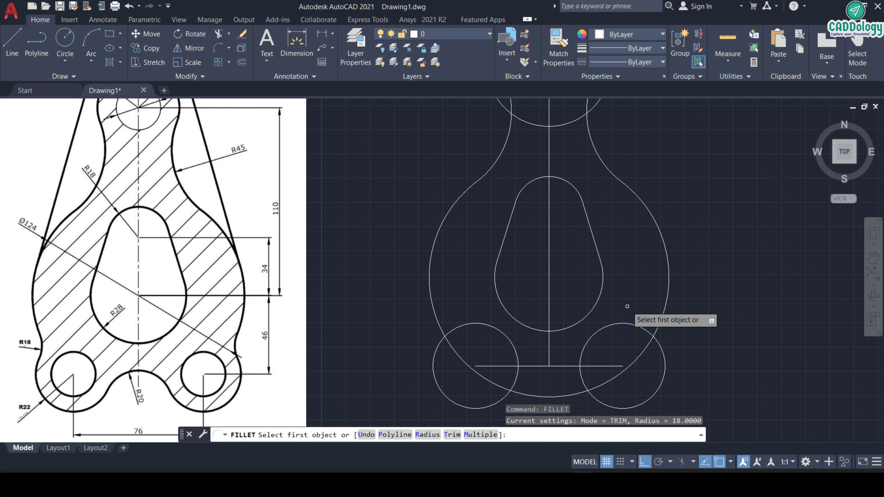
left_click(452, 436)
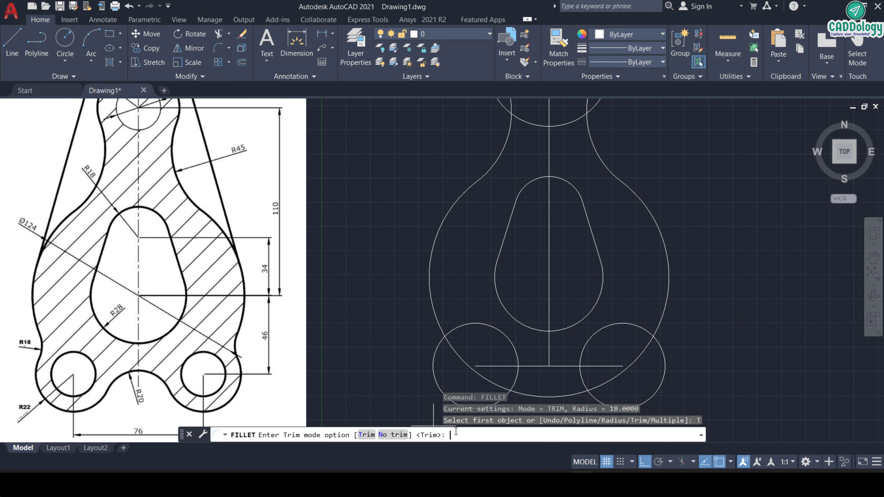
left_click(393, 435)
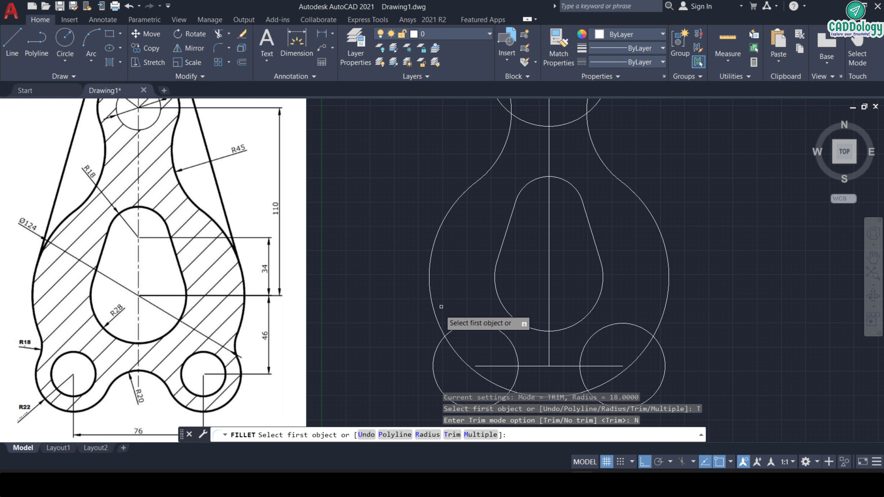
left_click(431, 288)
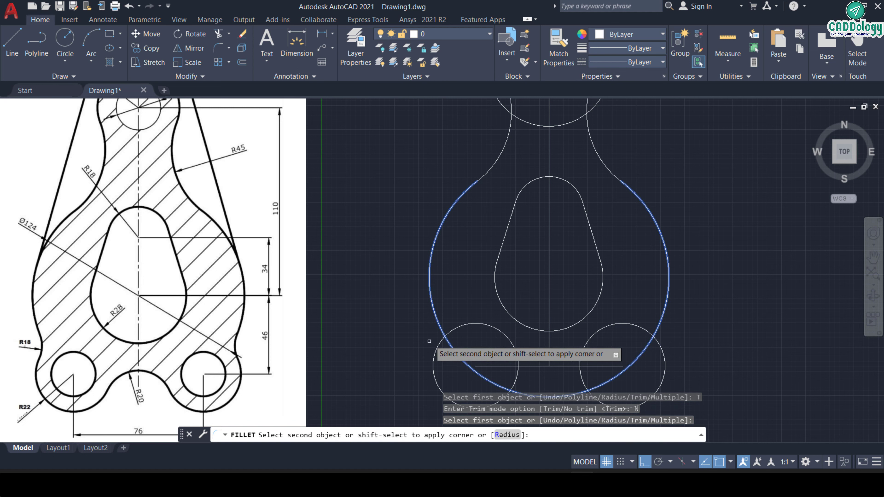
left_click(437, 349)
scroll(479, 326, "down", 5)
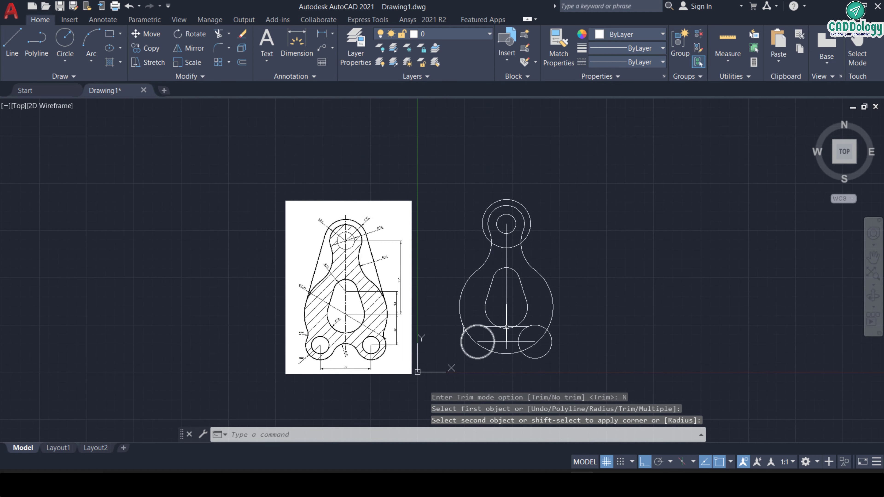
scroll(487, 329, "up", 5)
scroll(509, 334, "down", 3)
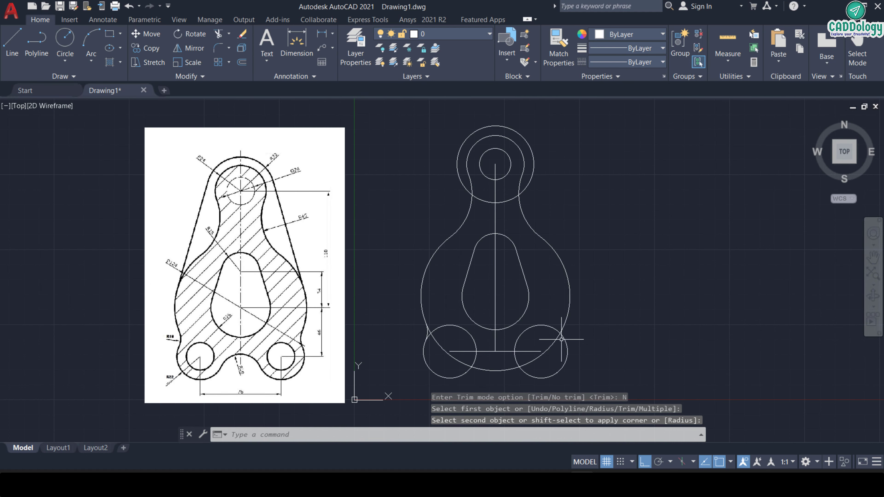
Step: Repeat the R18 fillet, picking the Ø124 circle again toward the lower-right circle
right_click(545, 291)
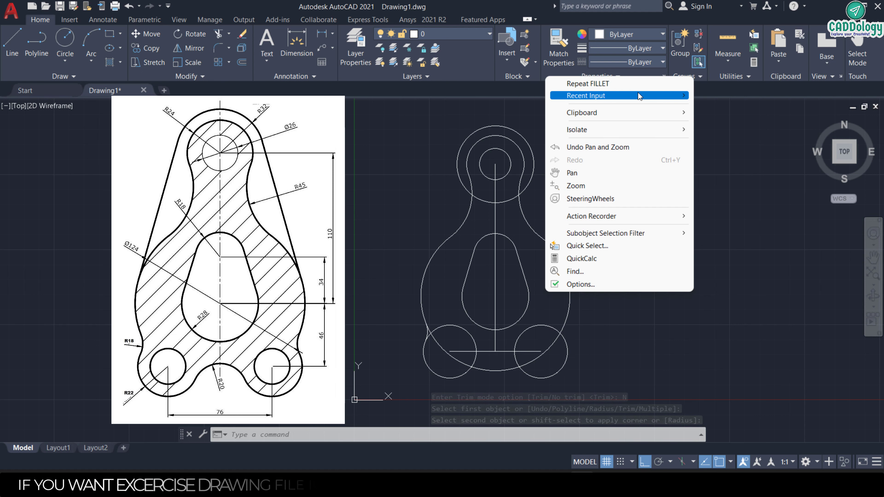
left_click(564, 83)
left_click(564, 305)
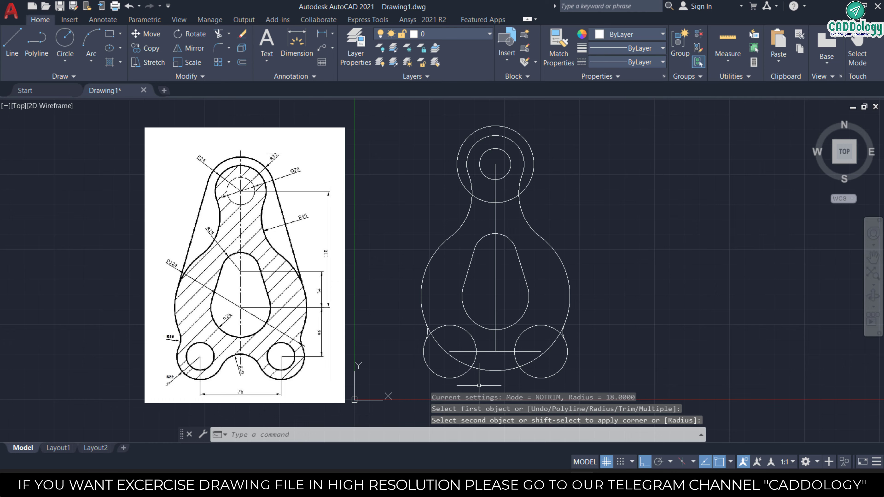
scroll(479, 377, "up", 2)
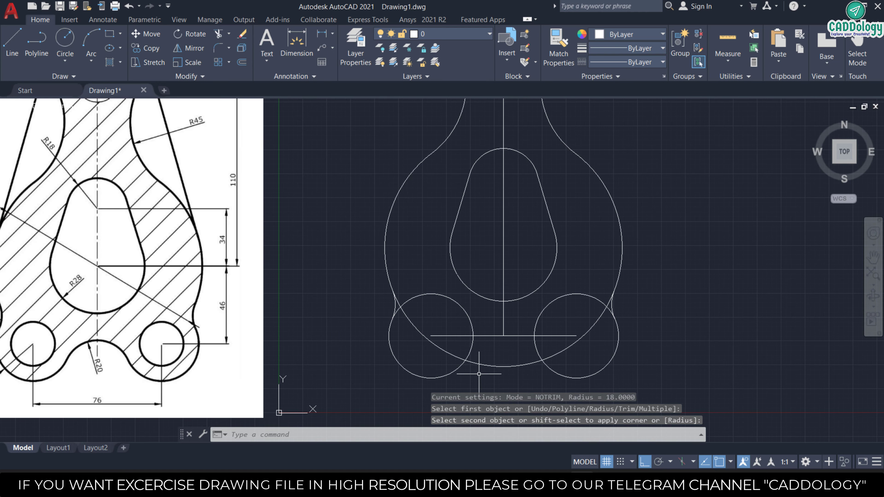
scroll(479, 374, "down", 1)
scroll(481, 362, "up", 1)
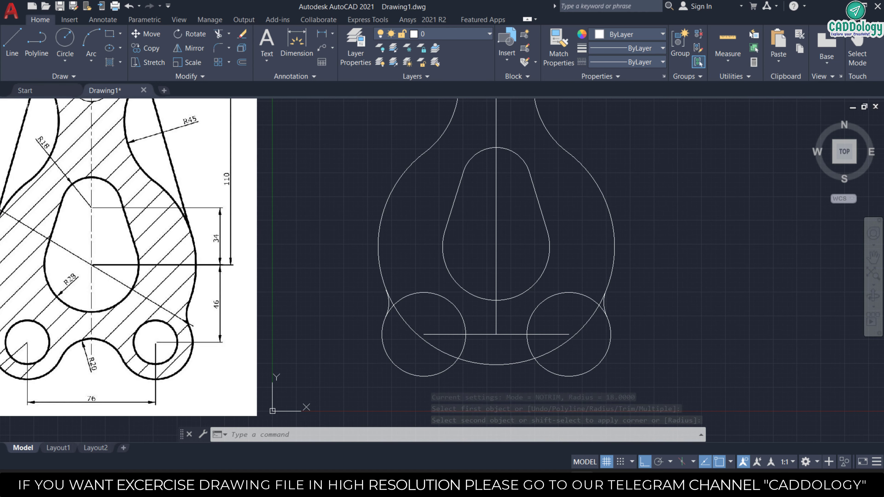
middle_click_drag(495, 371, 487, 393)
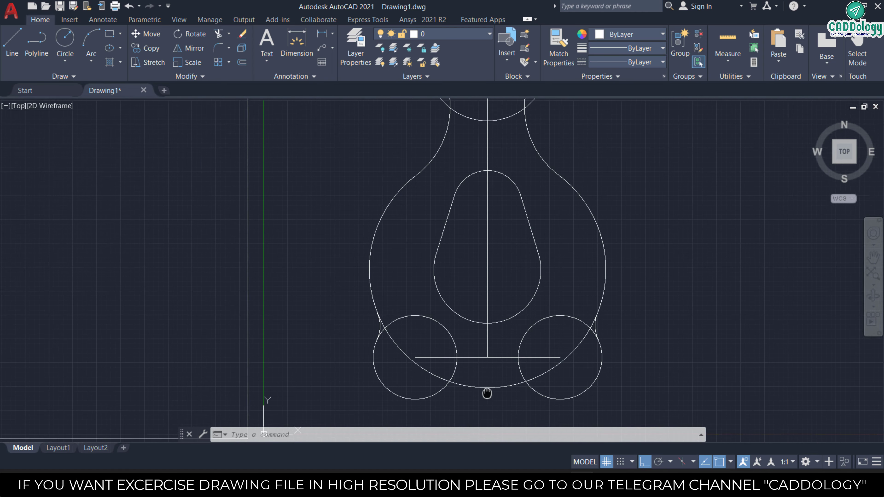
scroll(507, 379, "down", 2)
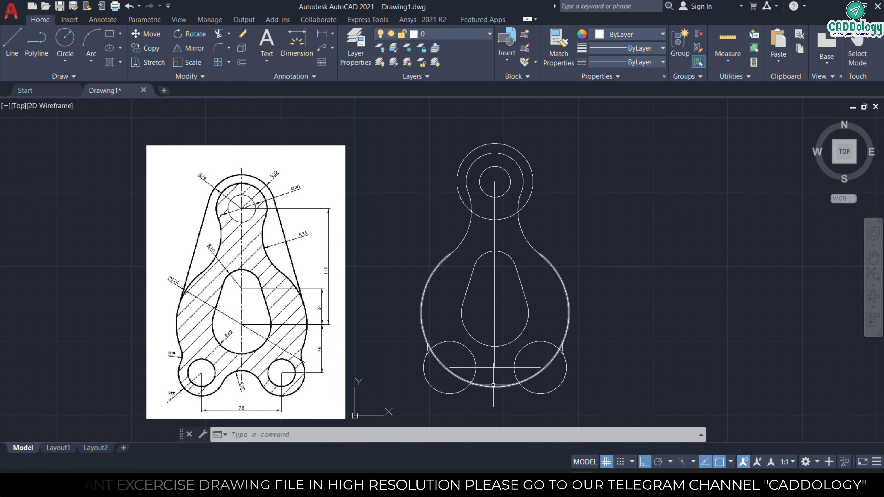
scroll(446, 358, "up", 2)
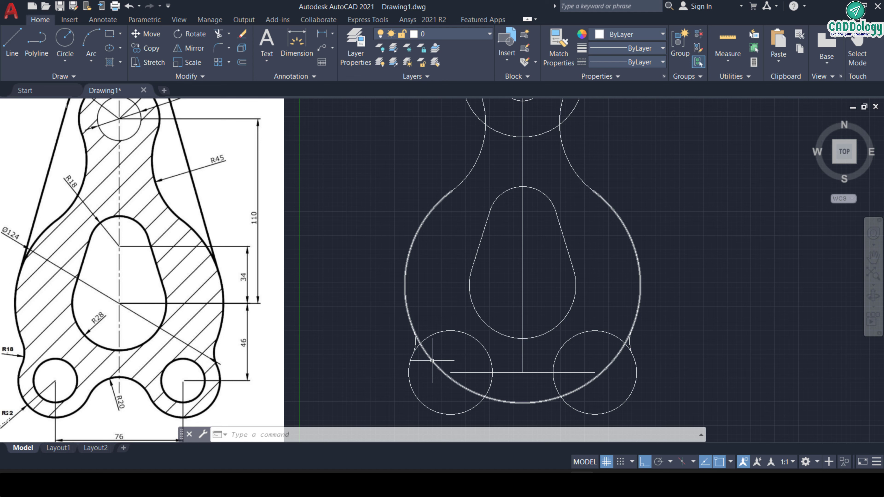
Step: Fence-trim the unwanted segments of the Ø124 circle
type("tr")
key("Return")
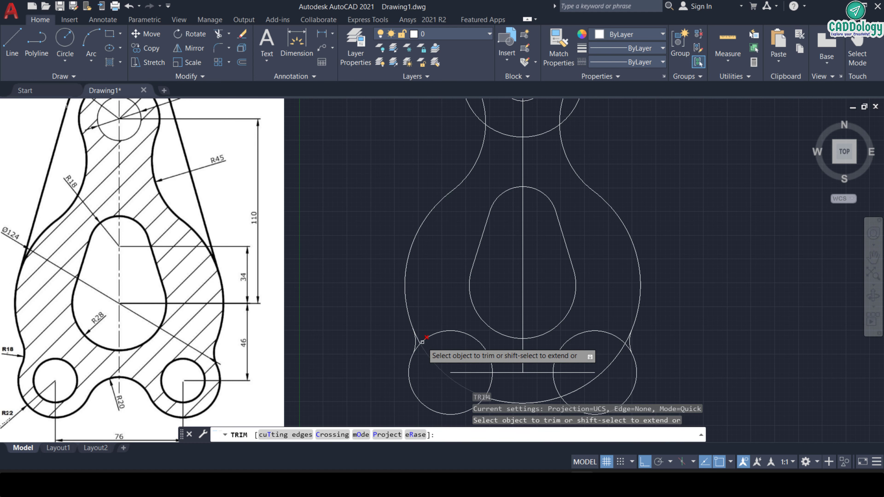
scroll(423, 341, "up", 3)
left_click_drag(400, 349, 409, 351)
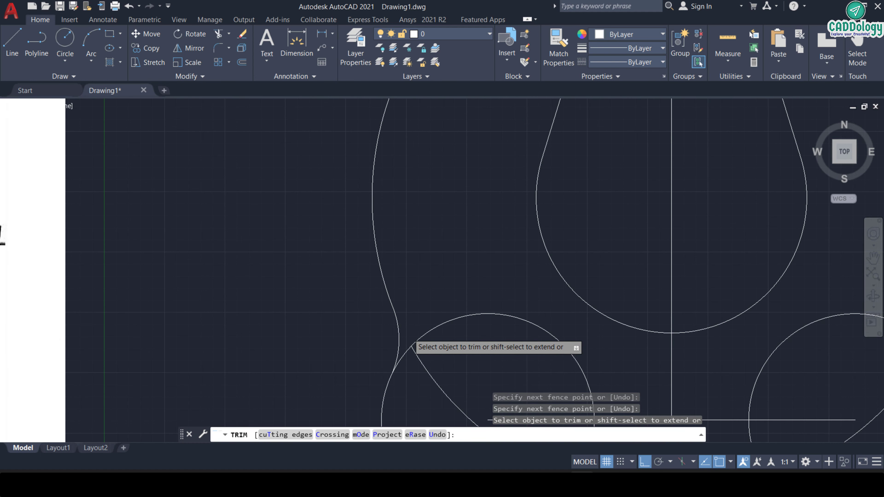
scroll(558, 335, "down", 3)
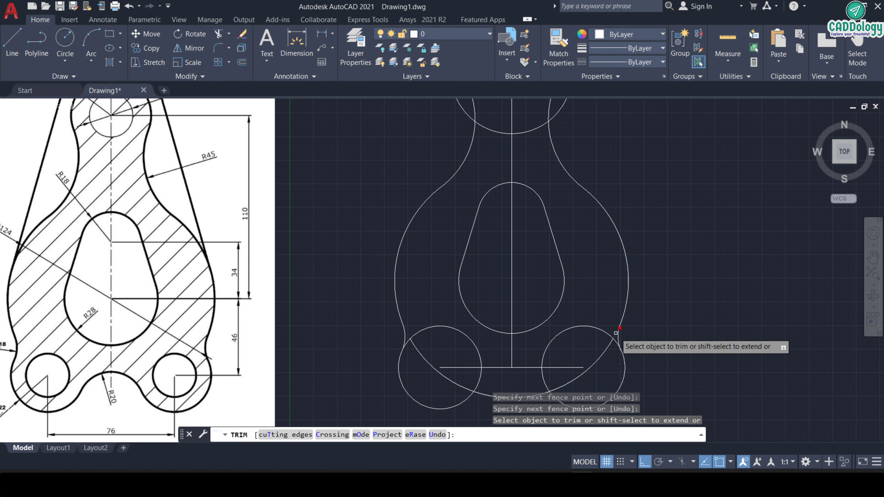
scroll(612, 330, "down", 3)
key("Escape")
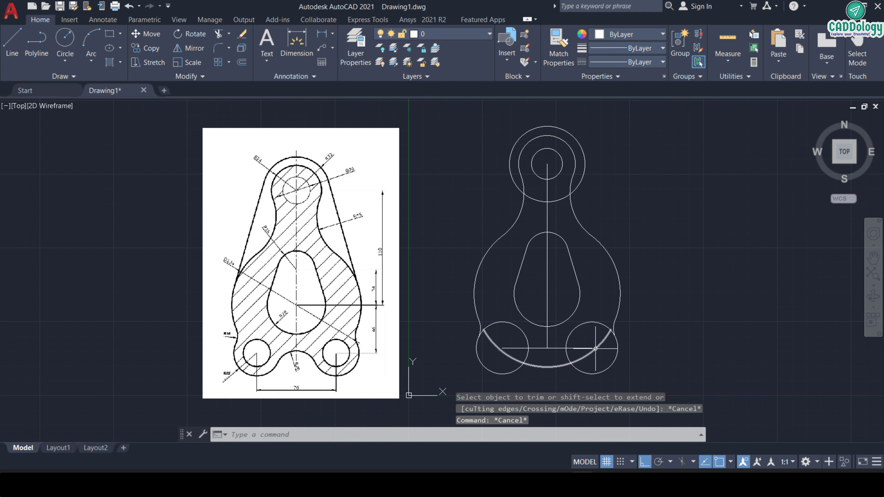
Step: Delete the leftover bottom arc of the Ø124 circle
left_click(547, 366)
key("Delete")
scroll(547, 362, "down", 2)
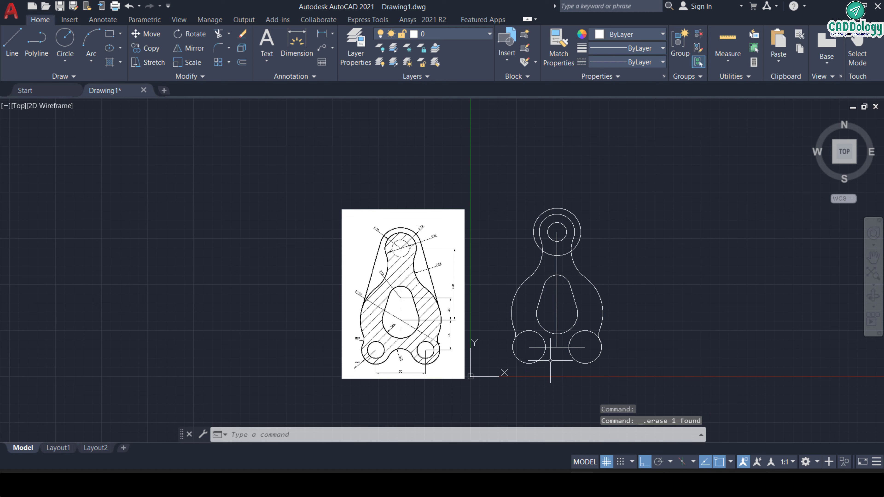
scroll(547, 362, "up", 3)
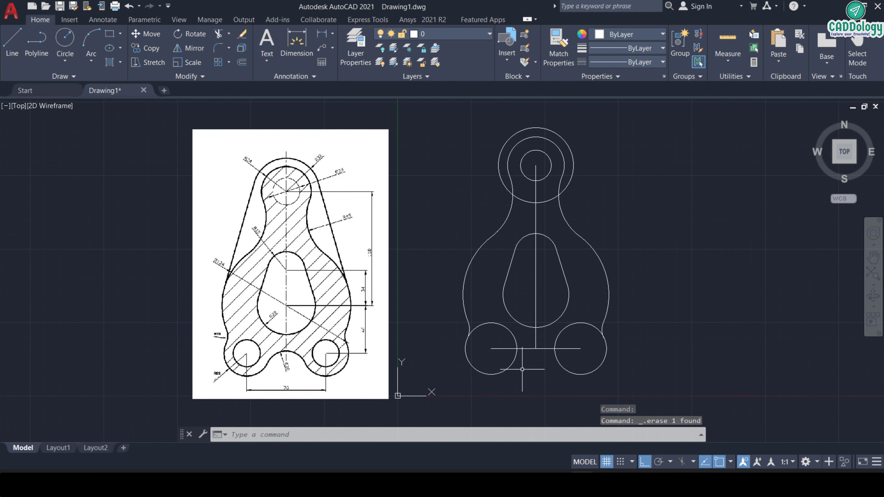
scroll(530, 366, "up", 3)
scroll(526, 372, "down", 3)
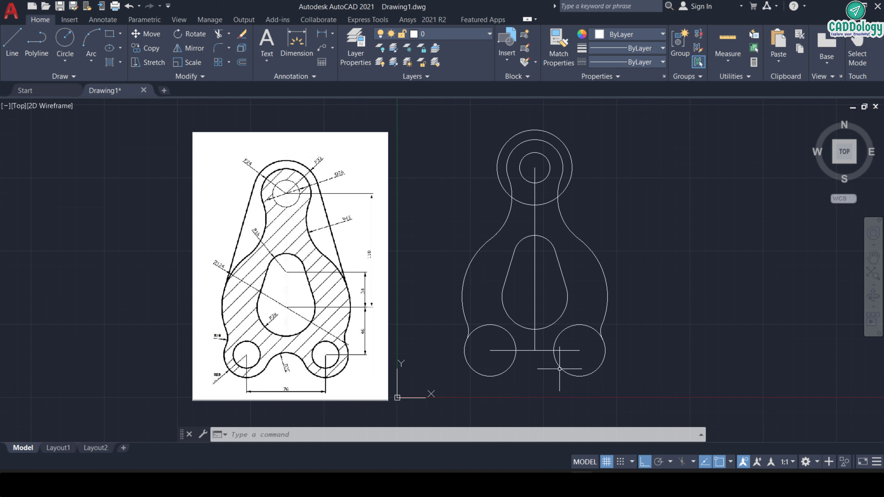
Step: Fillet the lower-left and lower-right R22 circles with a radius of 20
type("f")
key("Return")
right_click(538, 383)
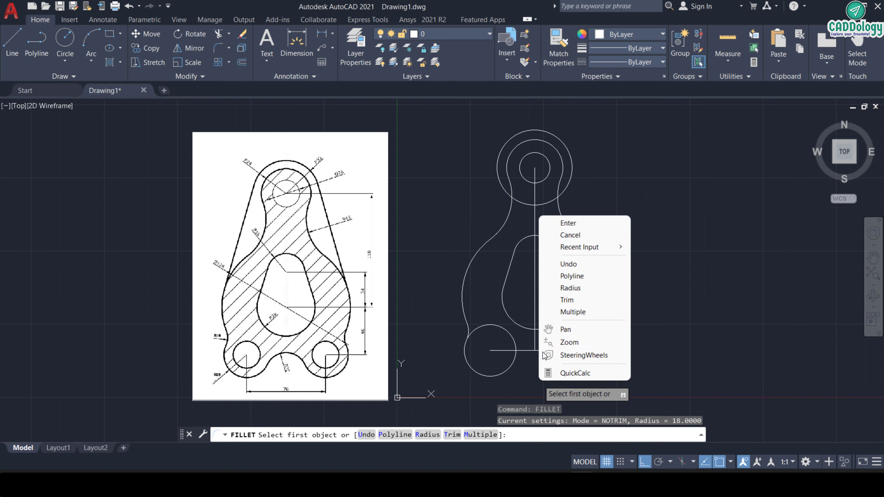
left_click(566, 288)
type("20")
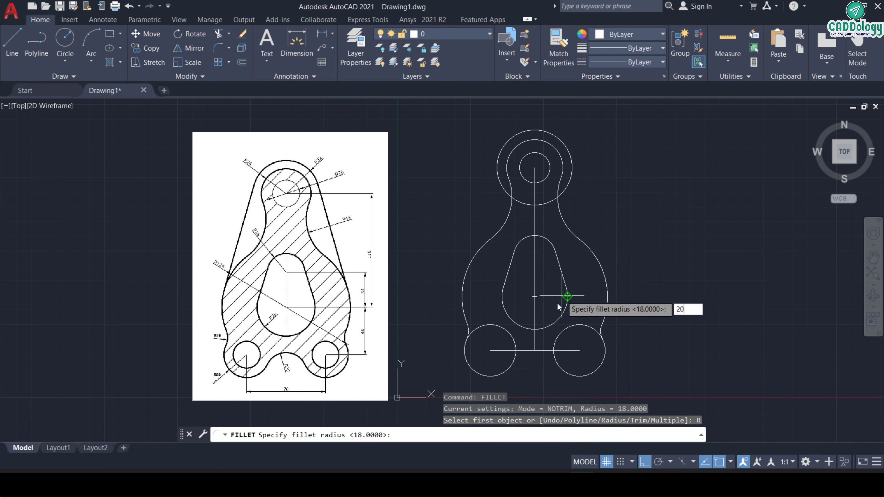
key("Return")
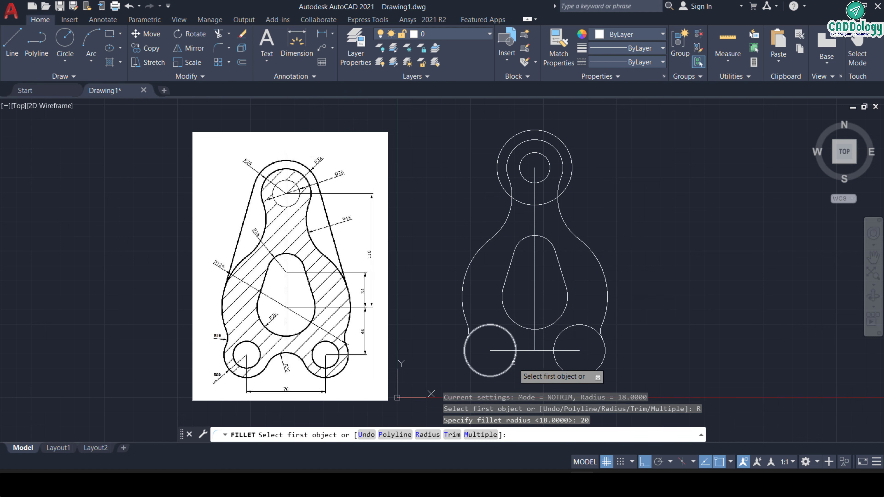
left_click(515, 356)
left_click(549, 361)
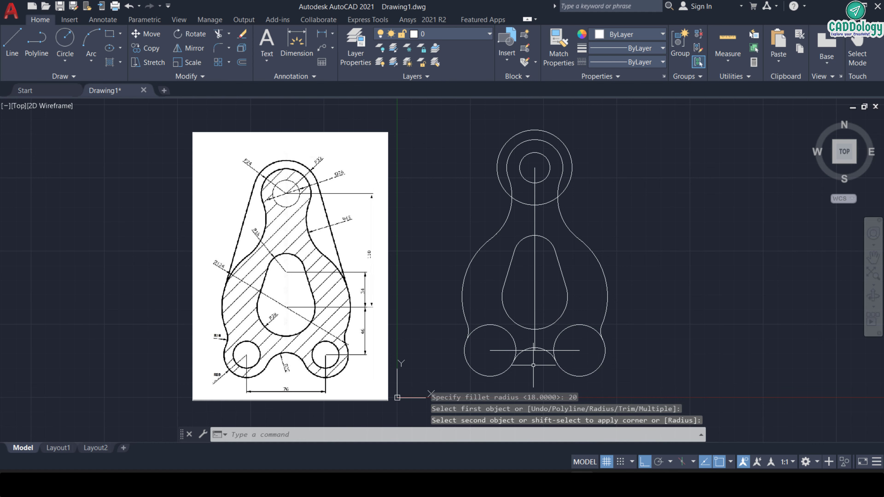
scroll(560, 344, "up", 2)
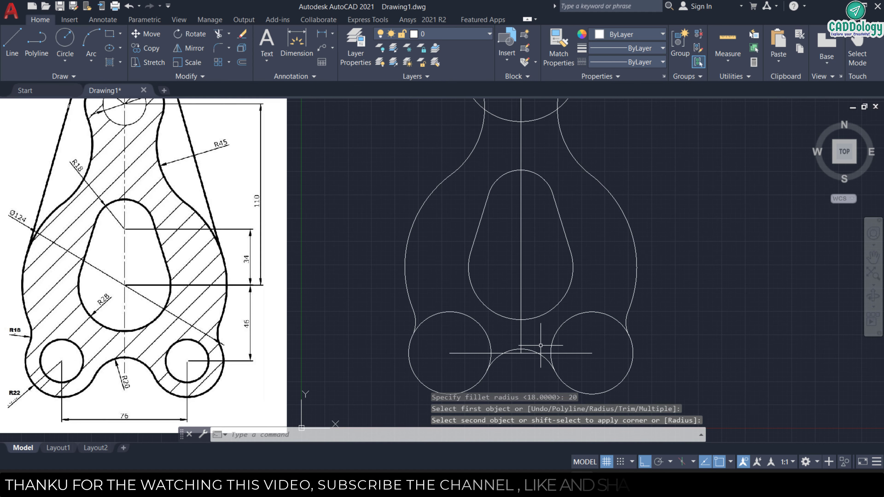
Step: Select the horizontal construction line and the lower segment of the centre line
left_click(569, 353)
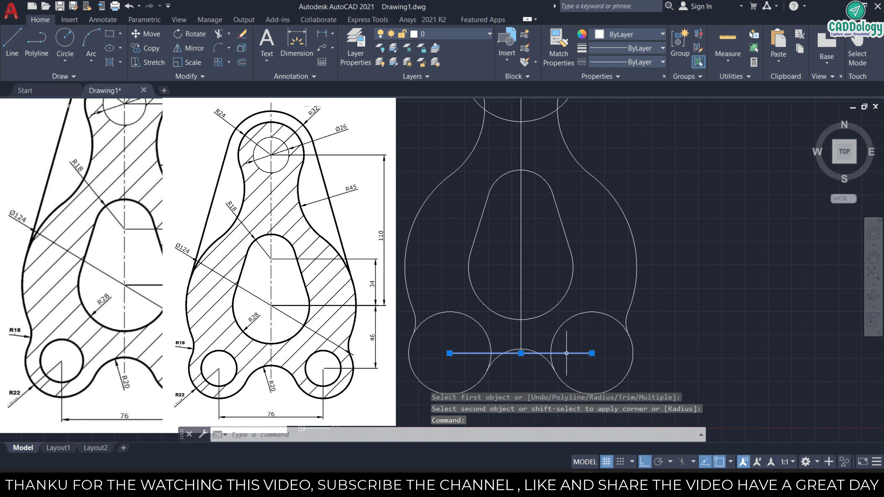
left_click(521, 332)
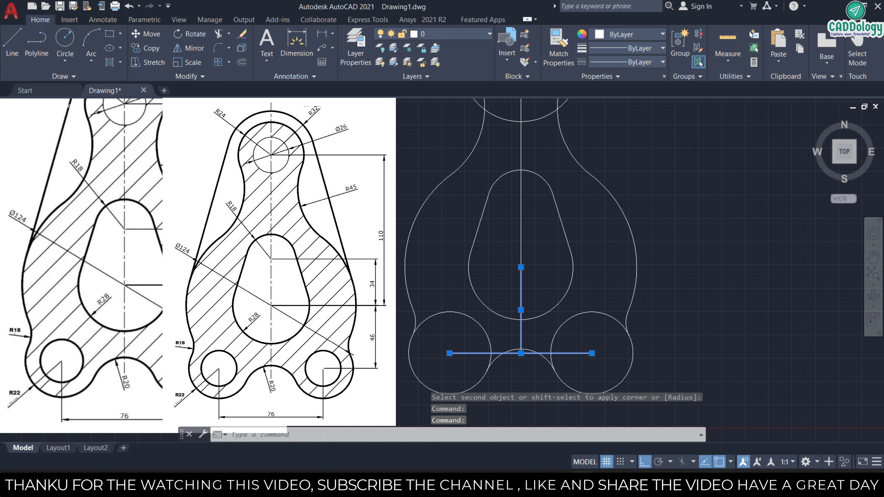
scroll(544, 338, "down", 2)
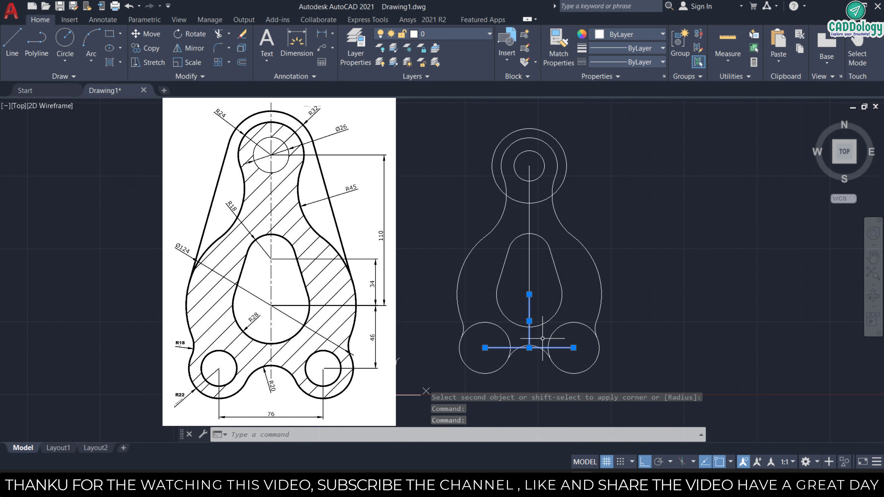
Step: Delete the selected construction lines and draw an R12 circle at the lower-left circle's centre
key("Delete")
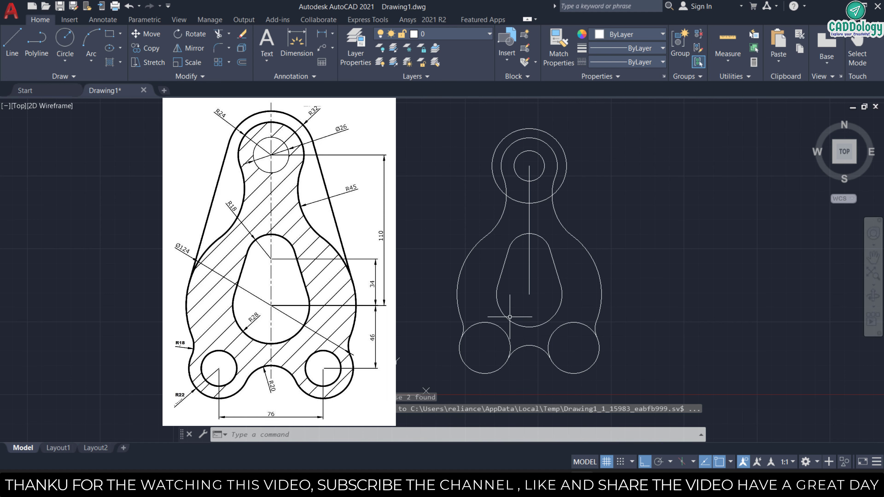
middle_click_drag(496, 332, 484, 337)
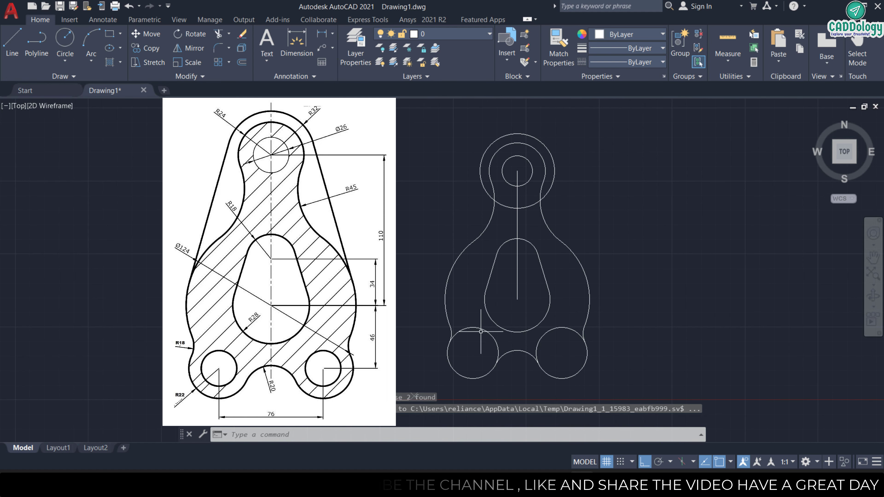
type("c")
key("Return")
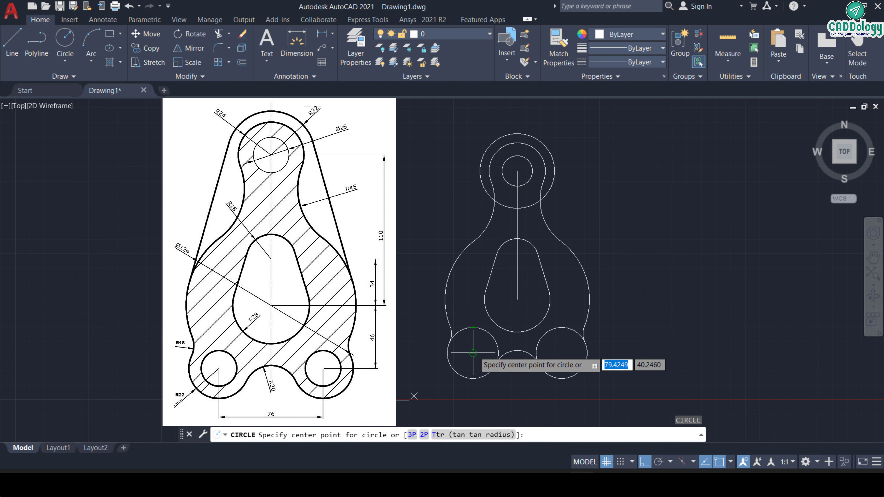
left_click(473, 353)
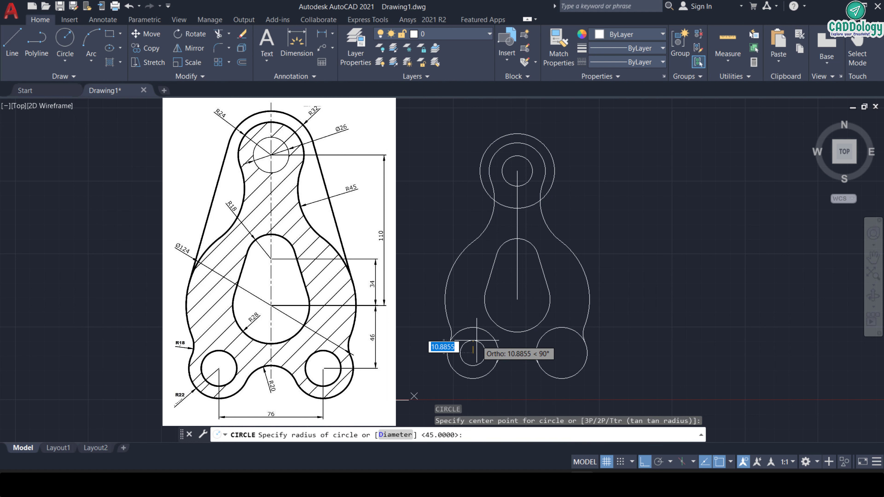
key("Return")
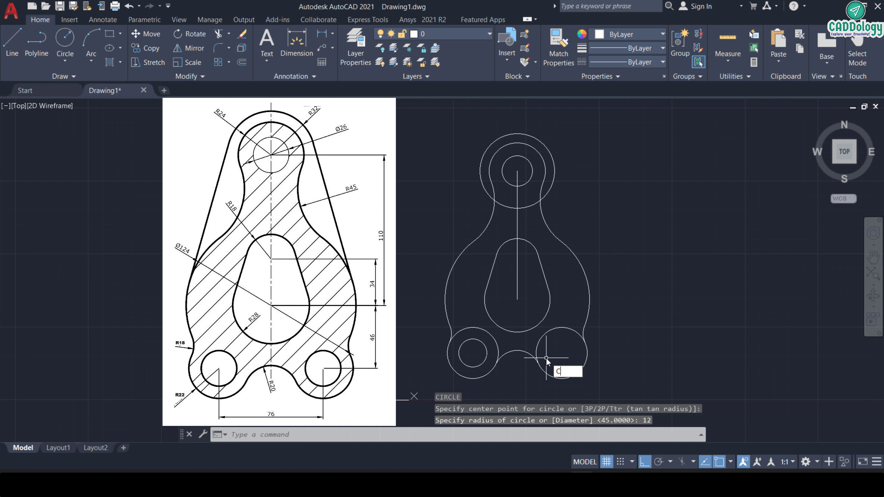
Step: Draw a second R12 circle at the lower-right circle's centre
key("Return")
left_click(562, 353)
type("12")
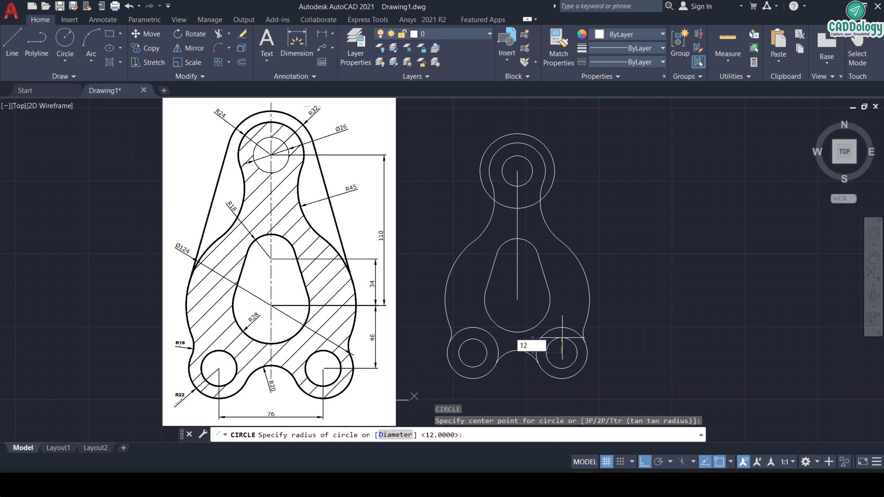
key("Return")
type("TR")
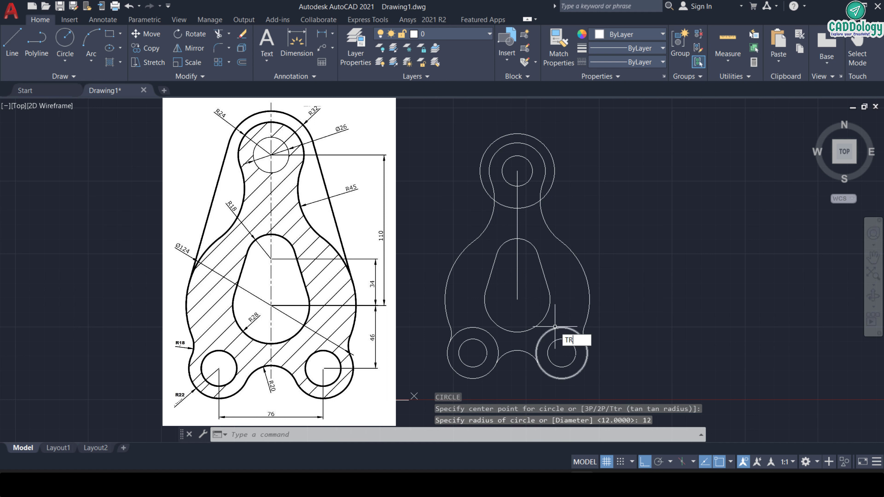
Step: Trim the inner top arcs of both lower R22 circles
key("Return")
left_click(555, 327)
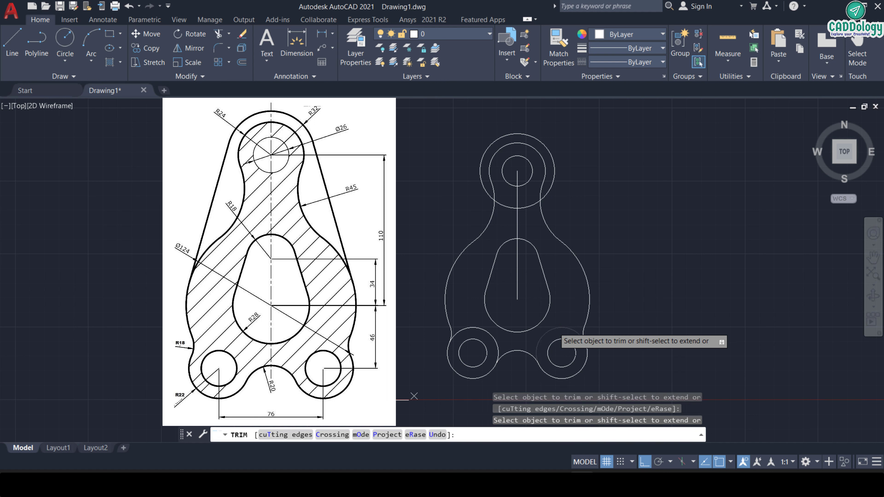
left_click(492, 333)
right_click(594, 312)
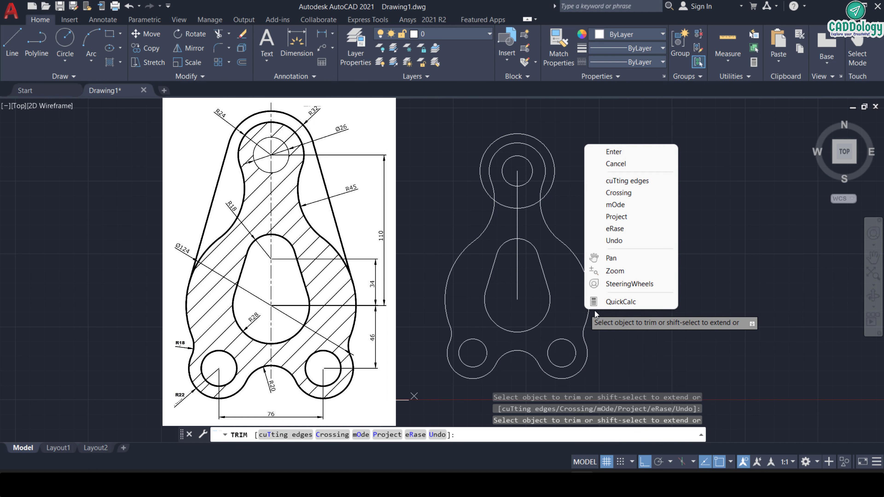
left_click(645, 152)
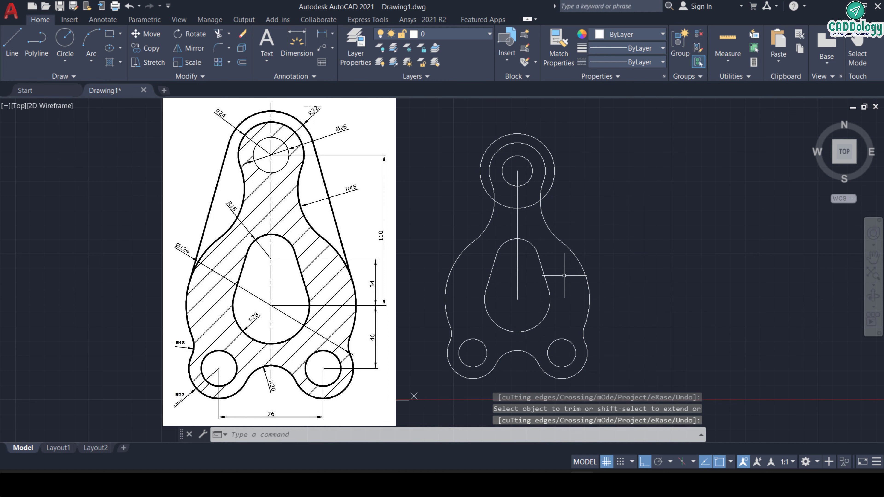
middle_click_drag(564, 275, 553, 291)
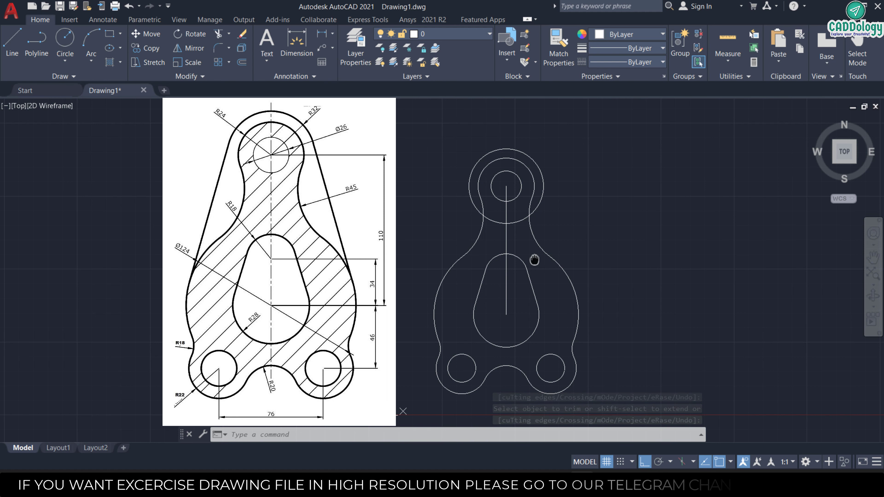
middle_click_drag(535, 221, 531, 228)
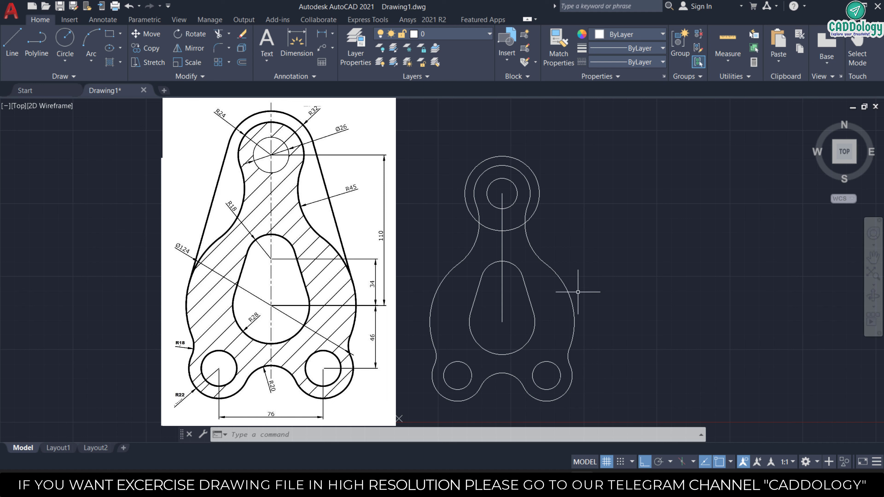
Step: Draw a line tangent to the top R32 circle and the right side arc
type("l")
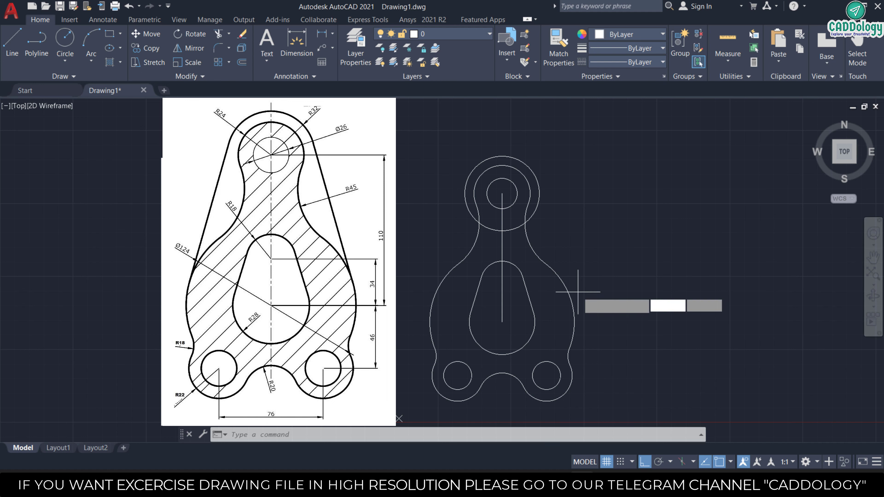
key("Return")
type("tan")
key("Return")
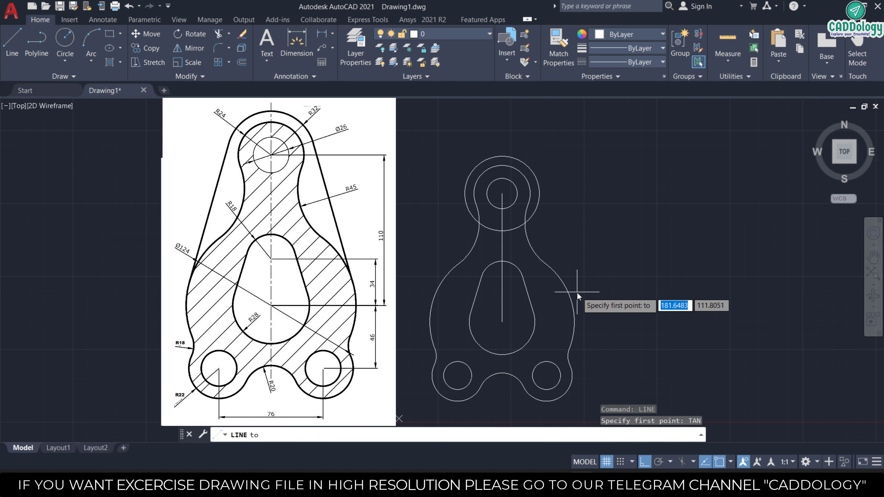
left_click(537, 191)
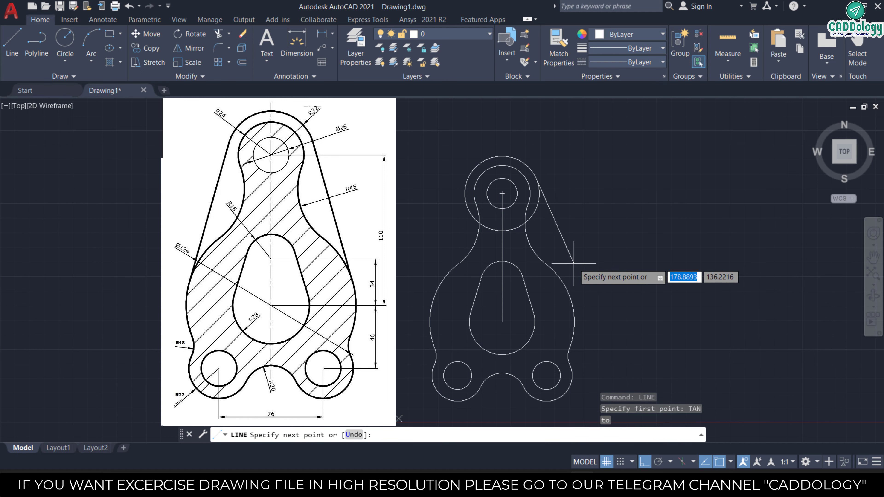
type("TAN")
key("Return")
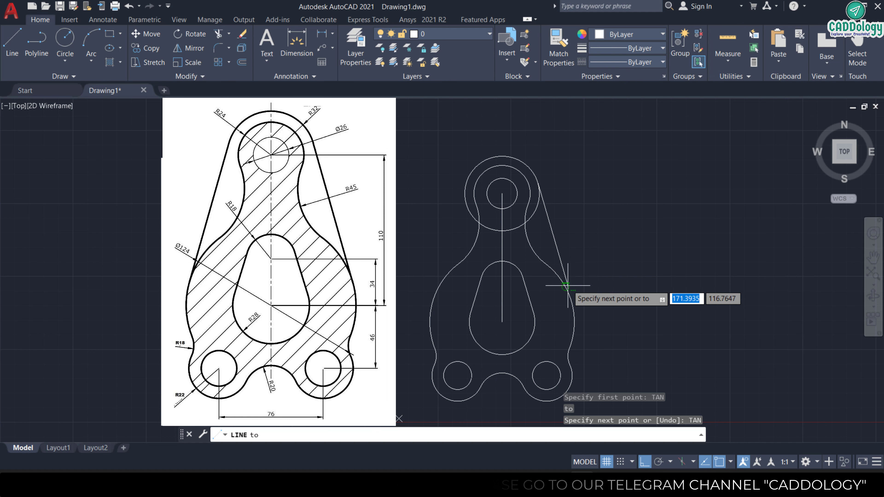
left_click(568, 289)
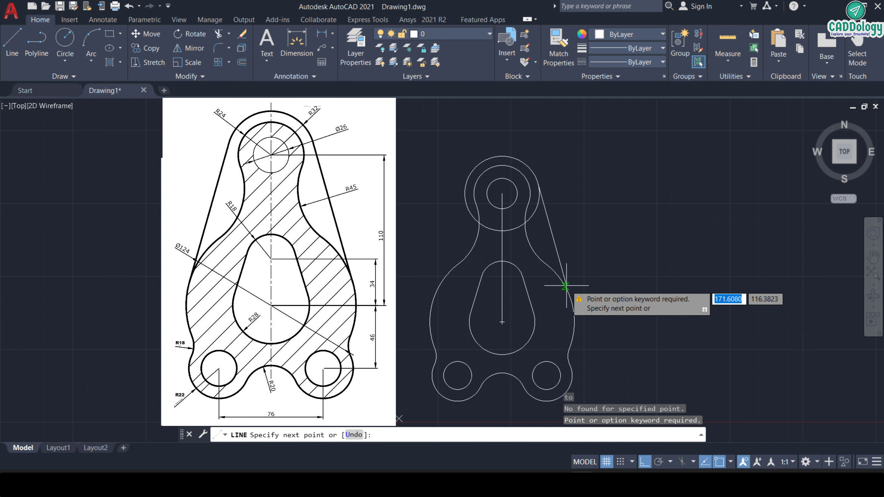
type("TA")
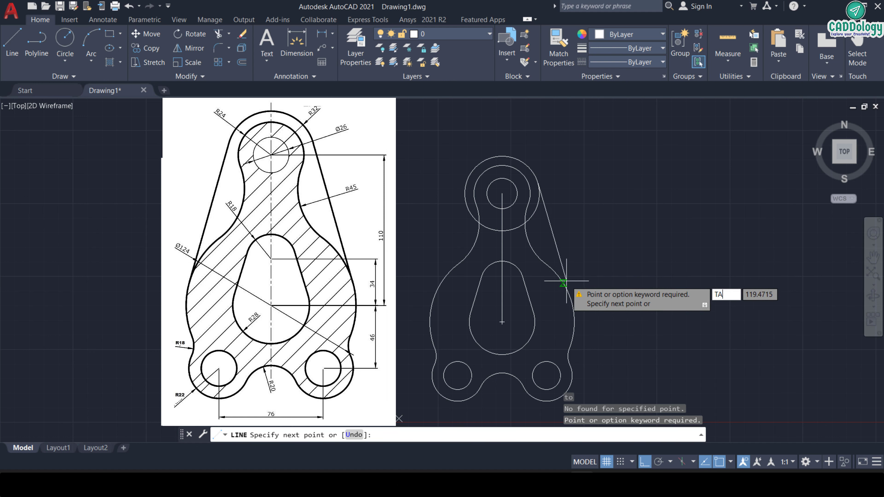
type("N")
key("Return")
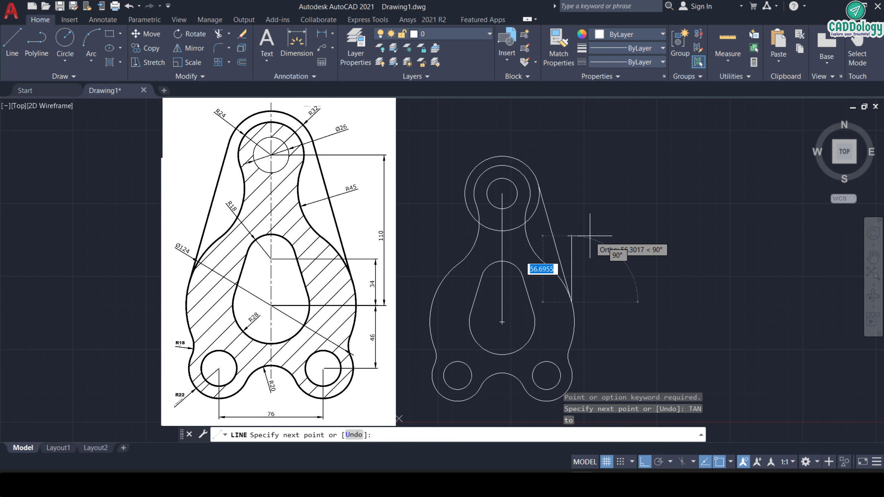
left_click(590, 235)
key("Return")
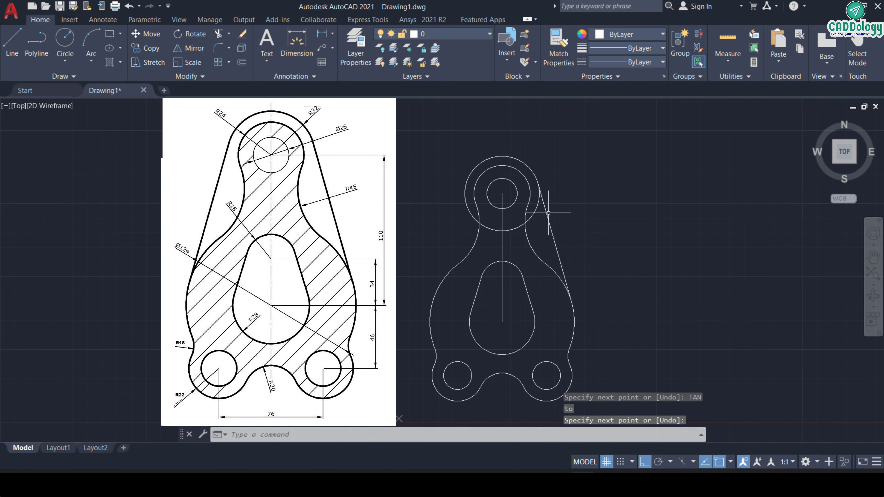
type("mi")
key("Return")
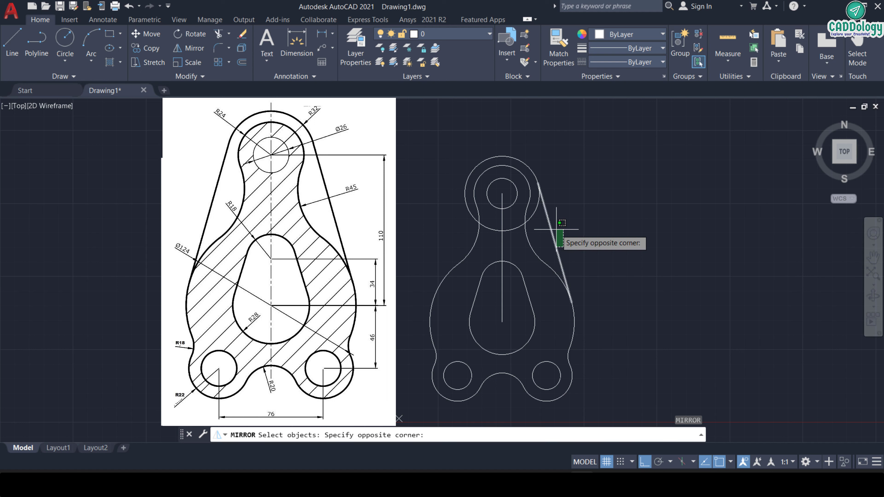
Step: Mirror the right tangent line across the vertical centre line, keeping the original
left_click(558, 190)
key("Return")
left_click(502, 240)
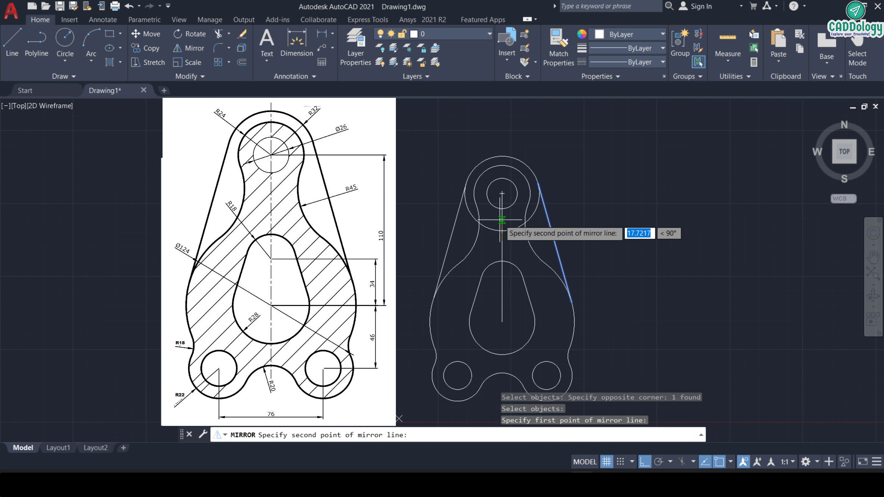
left_click(503, 218)
key("Return")
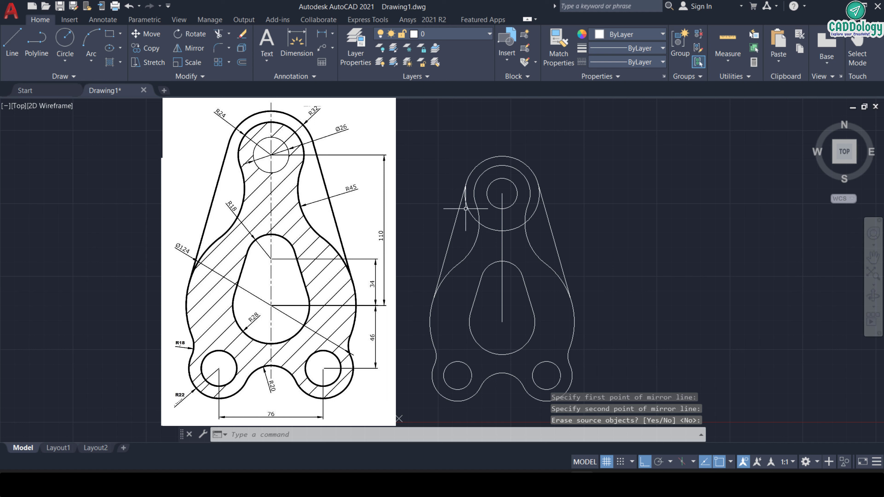
Step: Trim the outer arcs on both sides of the top hole
type("tr")
key("Return")
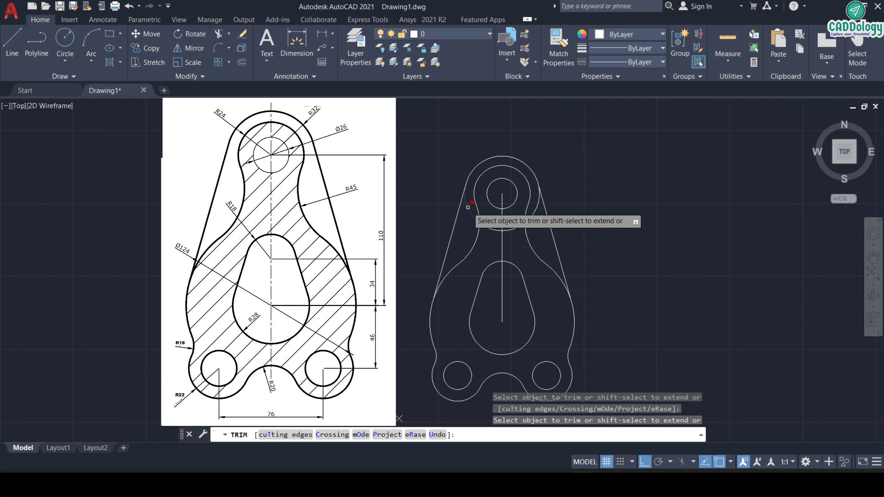
left_click(502, 228)
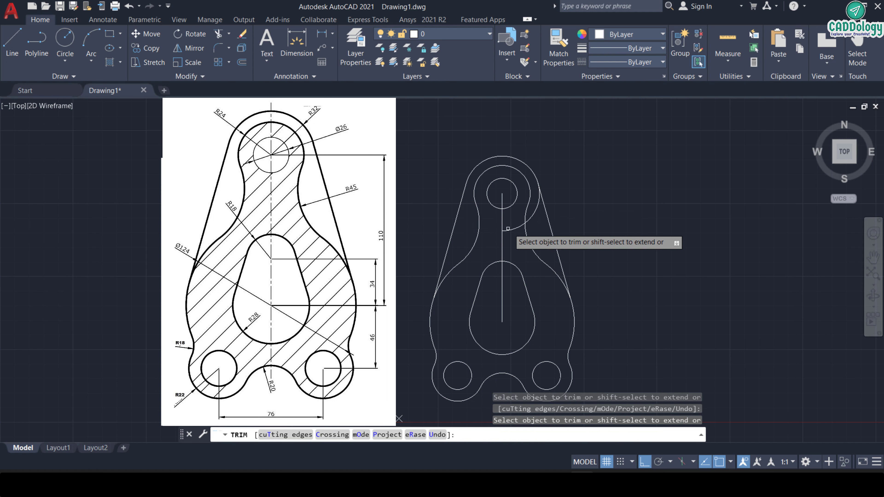
left_click(536, 206)
right_click(569, 176)
left_click(580, 181)
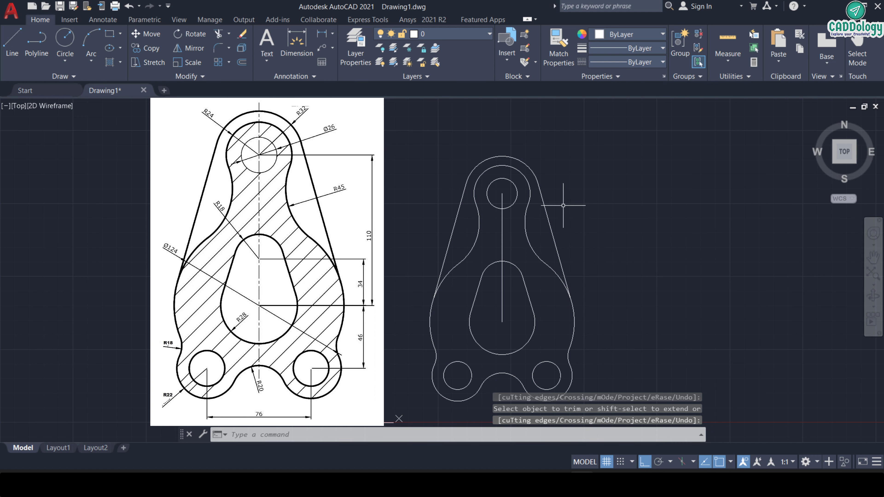
Step: Erase the vertical centre line
left_click(507, 231)
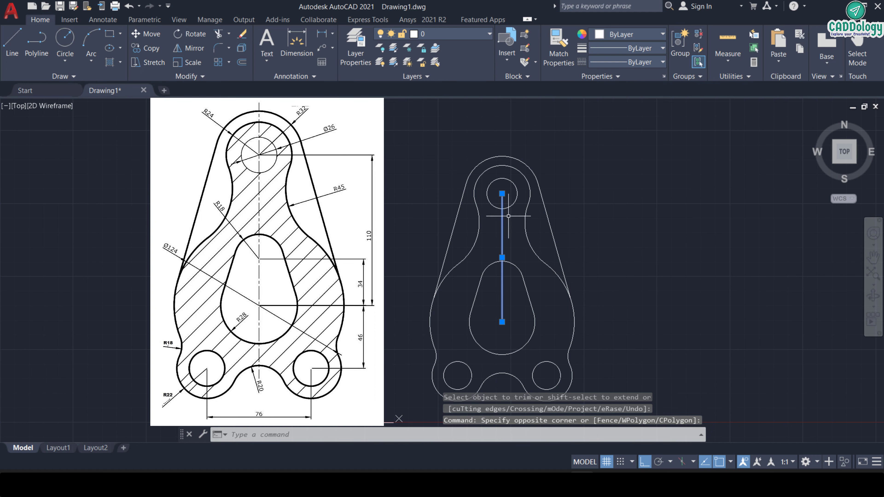
key("Delete")
middle_click_drag(536, 337, 524, 319)
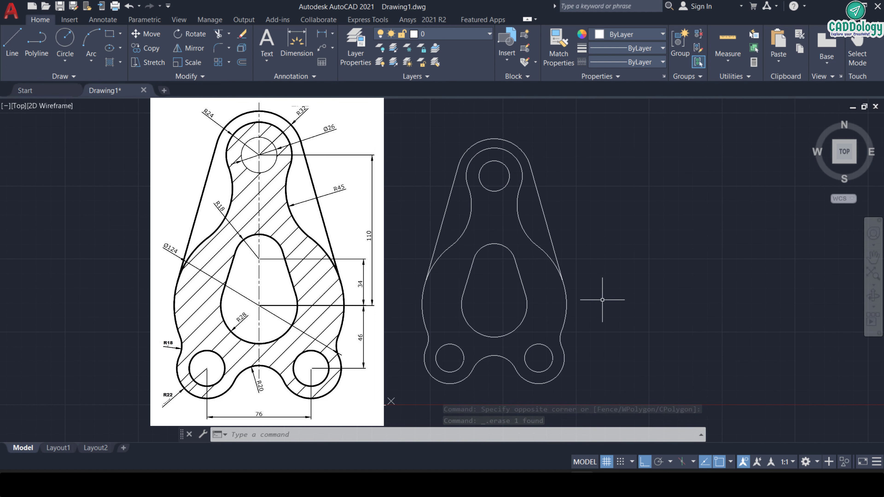
Step: Hatch inside the plate, trying the ANSI31 pattern at scale 0.2
type("h")
key("Return")
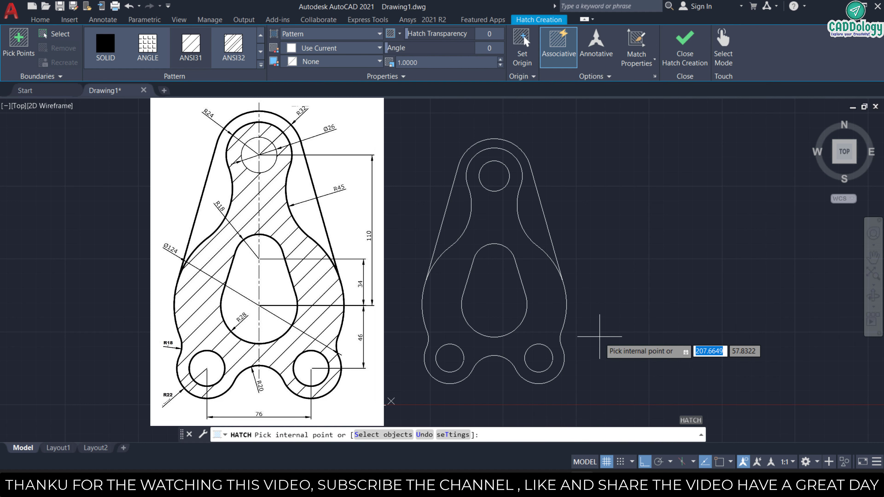
left_click(553, 297)
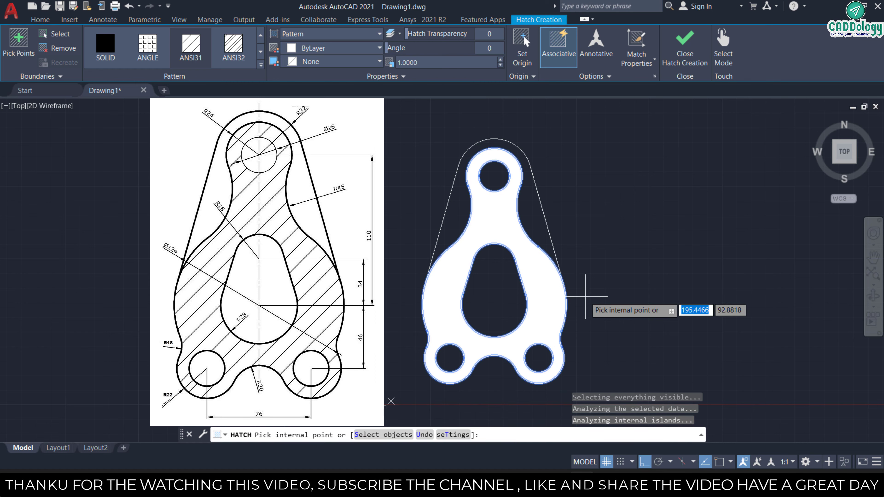
left_click(191, 46)
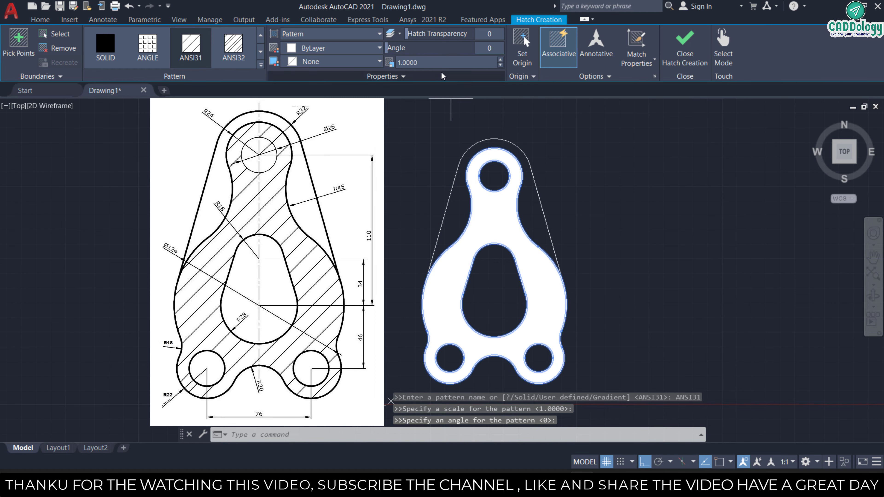
left_click(440, 63)
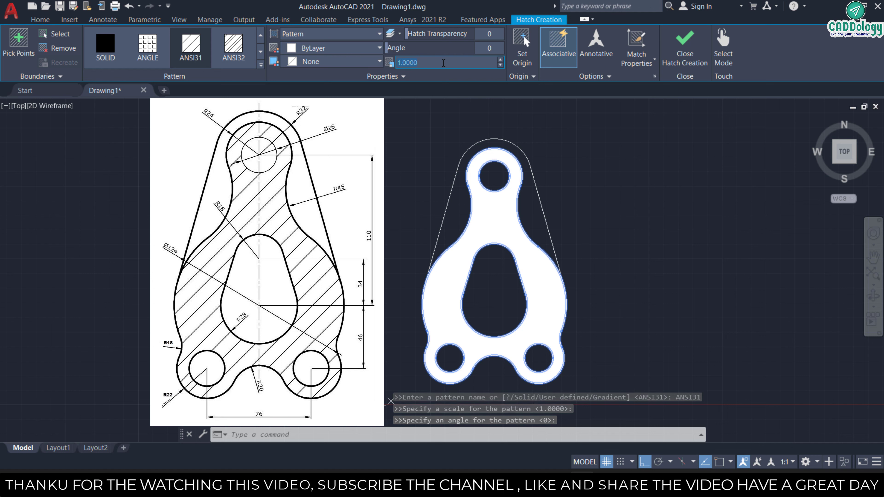
key("BackSpace")
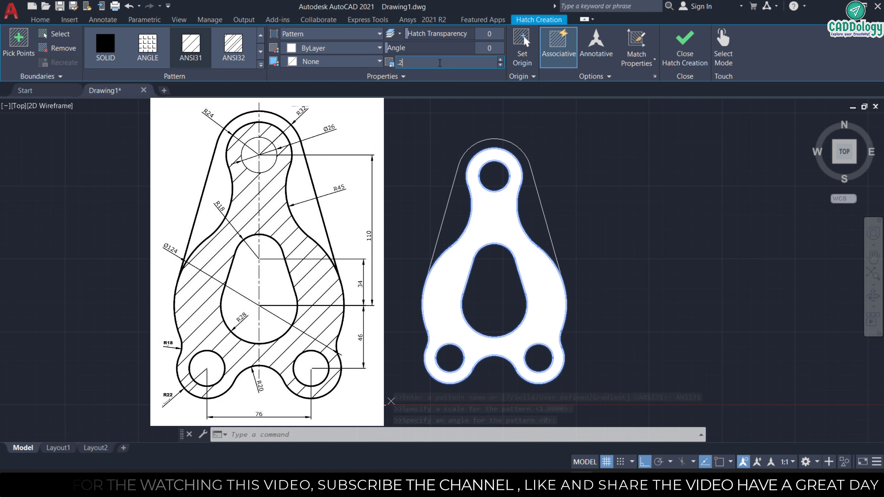
type("0.2")
key("Return")
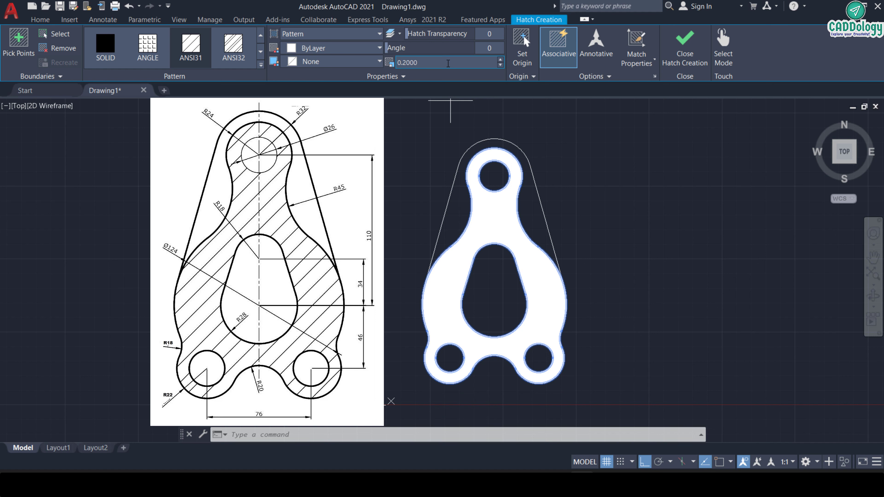
left_click(502, 65)
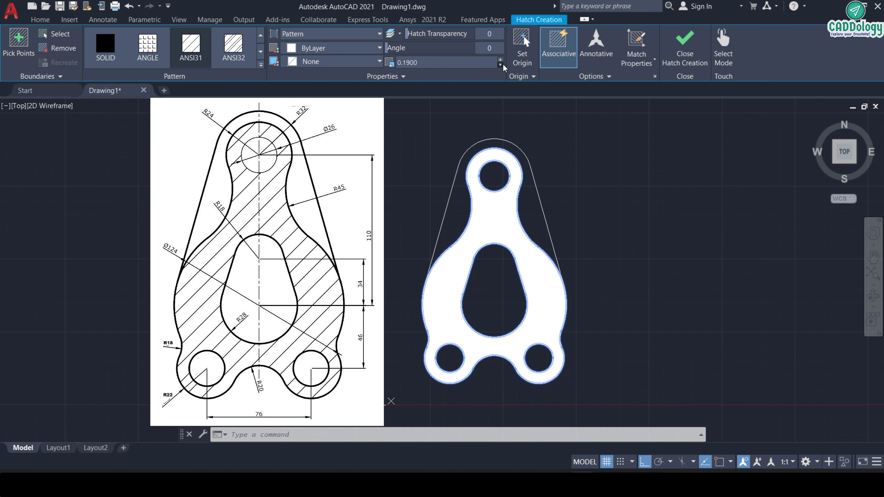
left_click(500, 65)
middle_click_drag(525, 260, 521, 245)
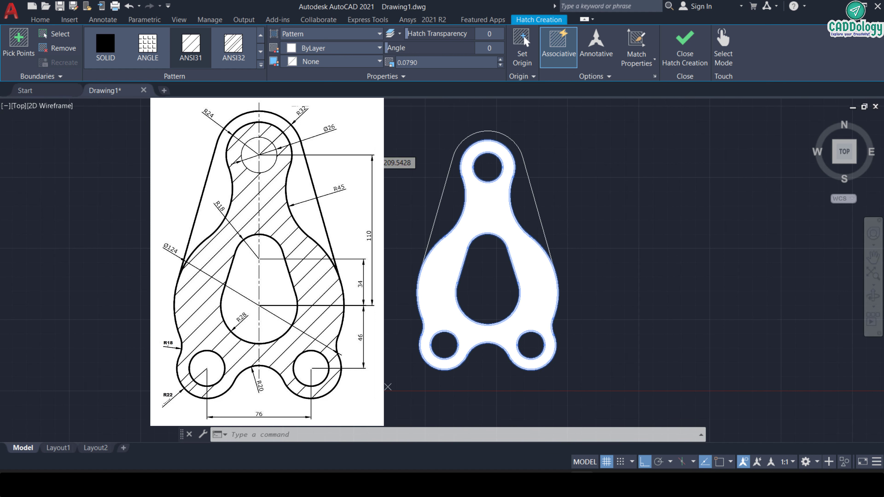
Step: Choose ANSI31 from the full pattern list and try hatch scales 10 and 20
left_click(261, 65)
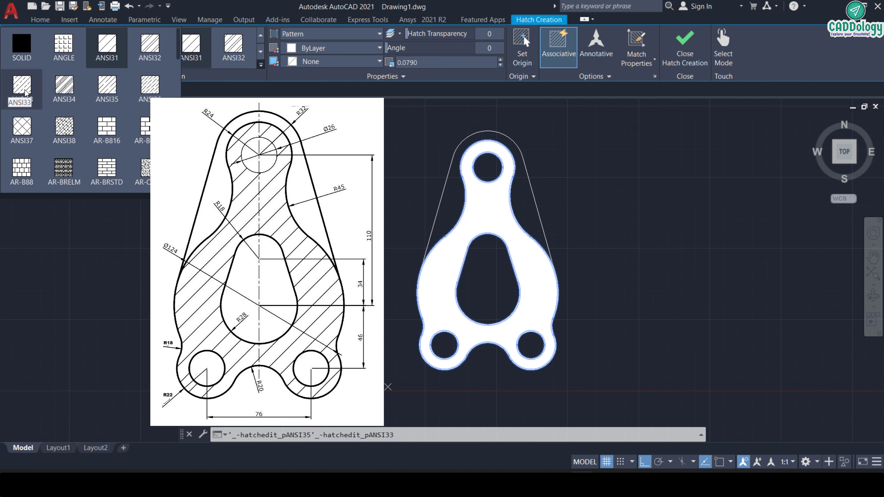
left_click(112, 48)
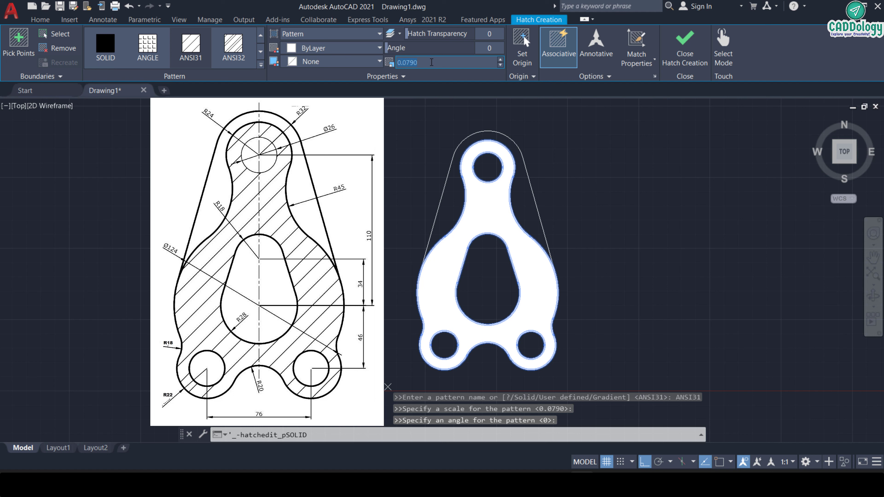
type("10")
key("Return")
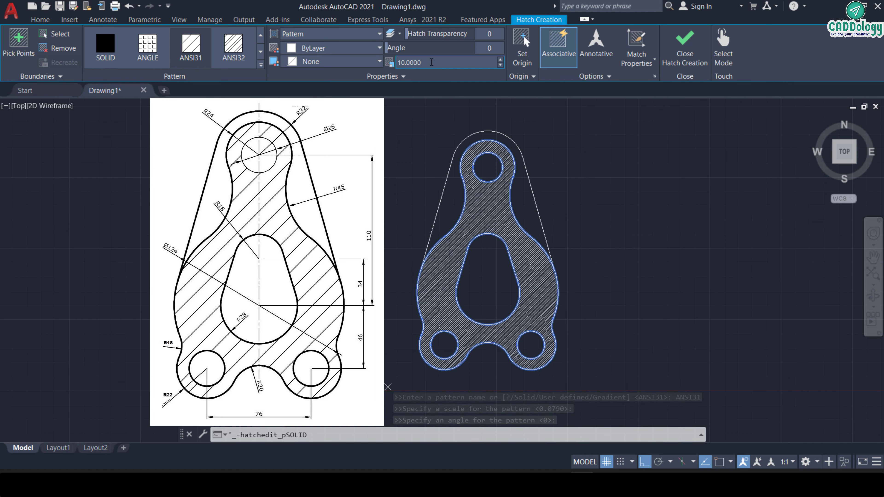
left_click(438, 63)
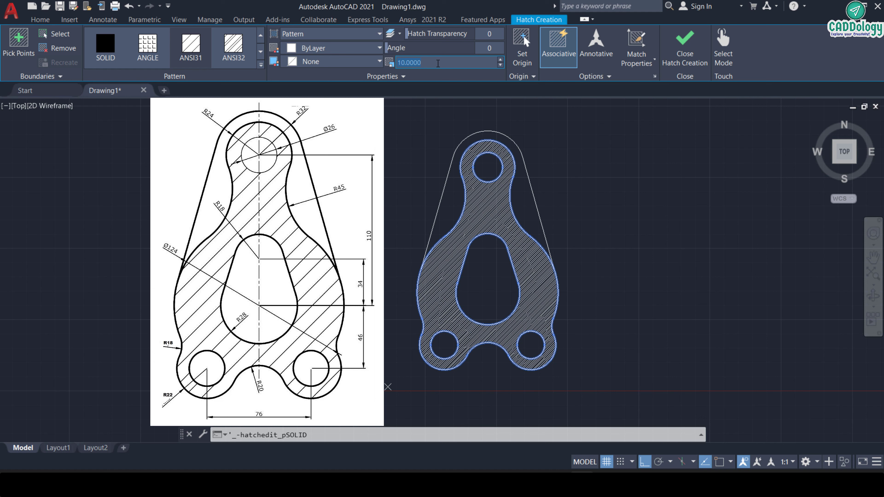
type("20")
key("Return")
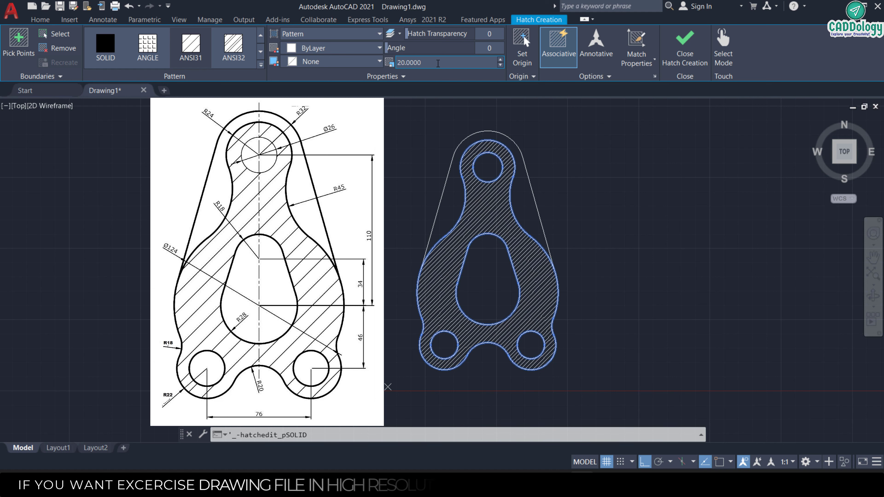
Step: Raise the hatch scale to 50, then 80, and close hatch creation
left_click(452, 63)
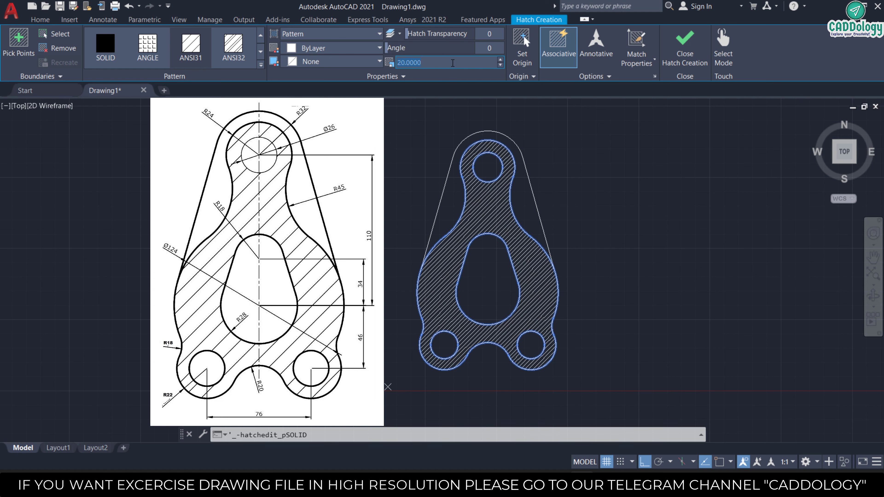
type("50")
key("Return")
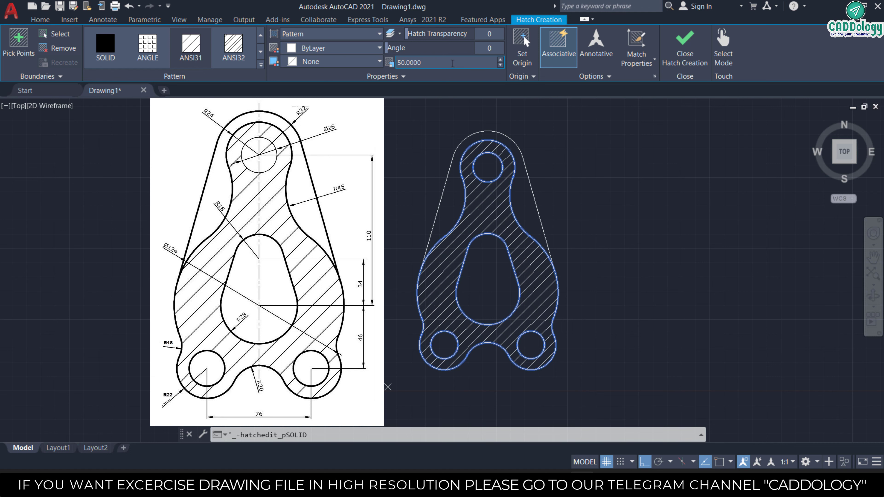
left_click(456, 63)
type("80")
key("Return")
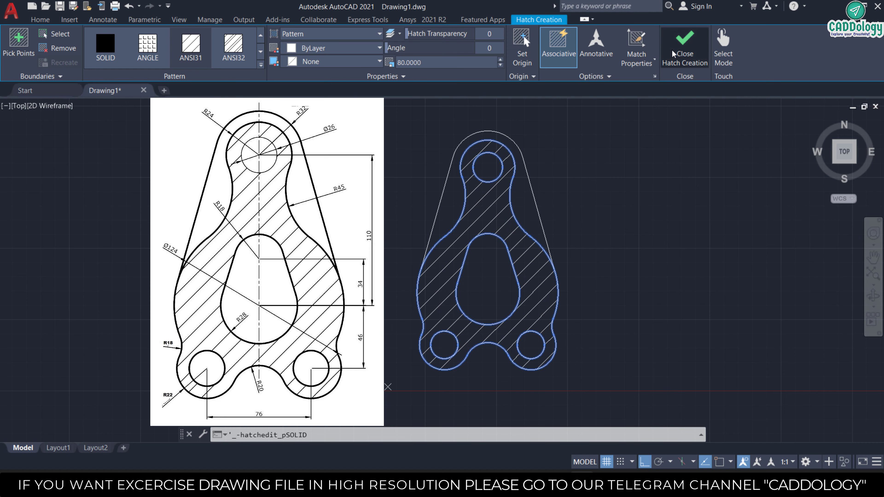
left_click(672, 53)
middle_click_drag(507, 226, 487, 234)
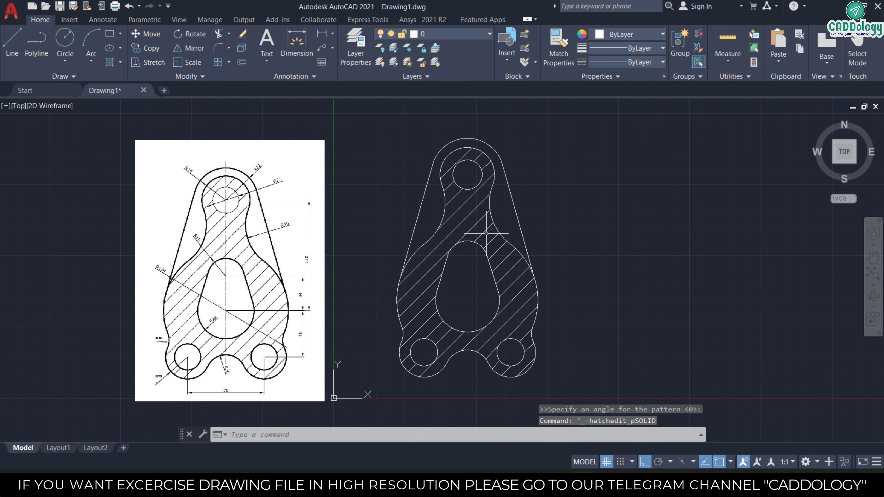
scroll(486, 234, "up", 3)
scroll(484, 233, "down", 3)
key("Escape")
key("Escape")
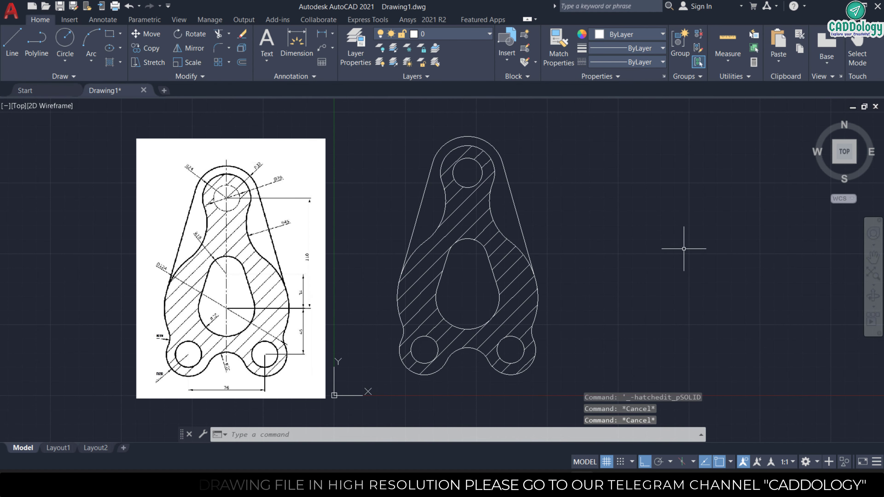